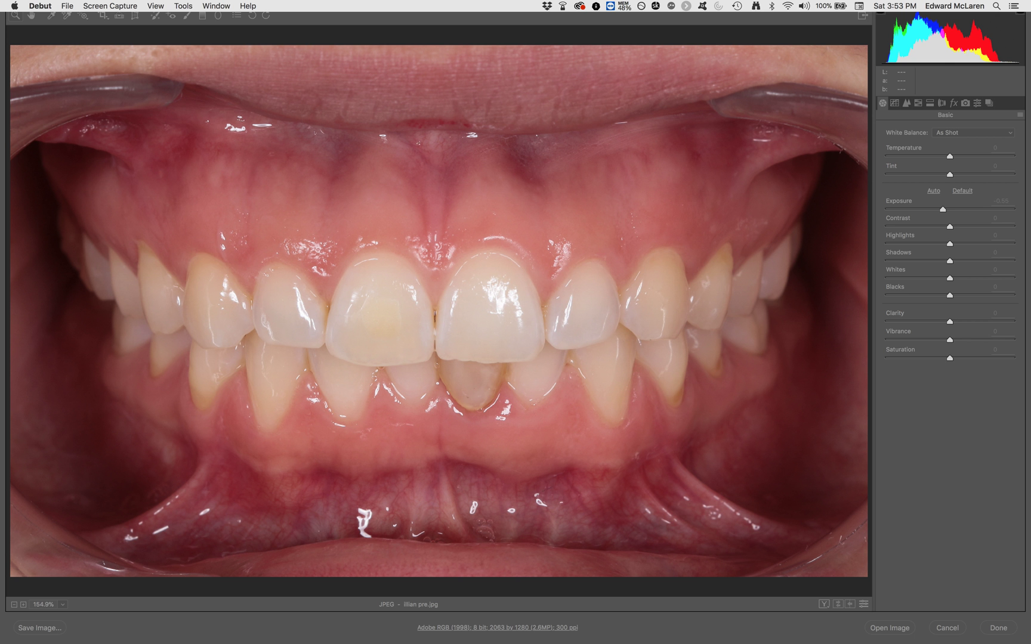
Step: Zoom the Camera Raw preview in on the teeth
click(745, 149)
click(746, 149)
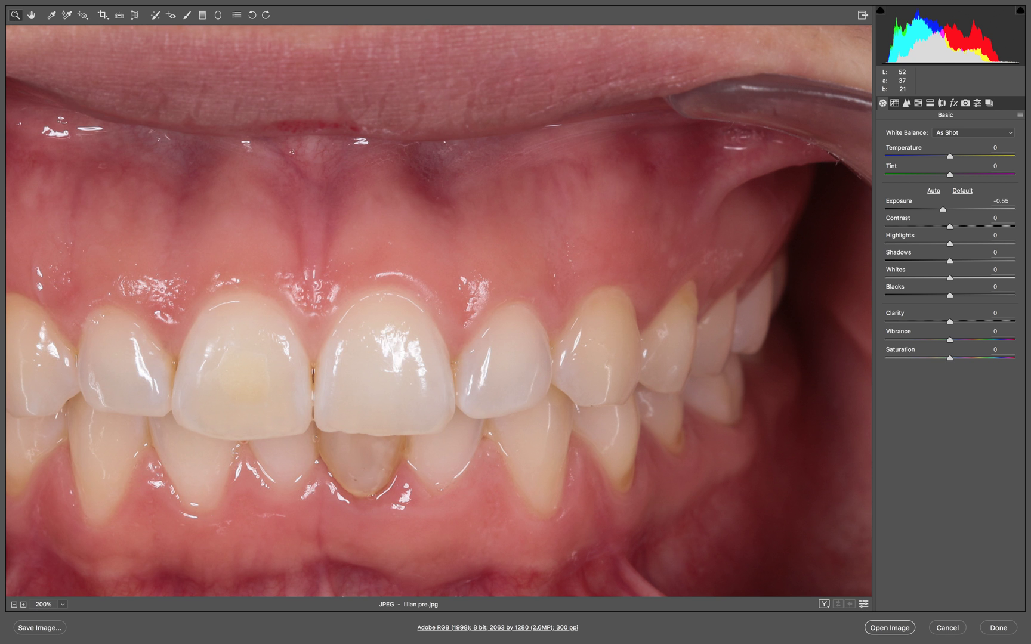
key(super+0)
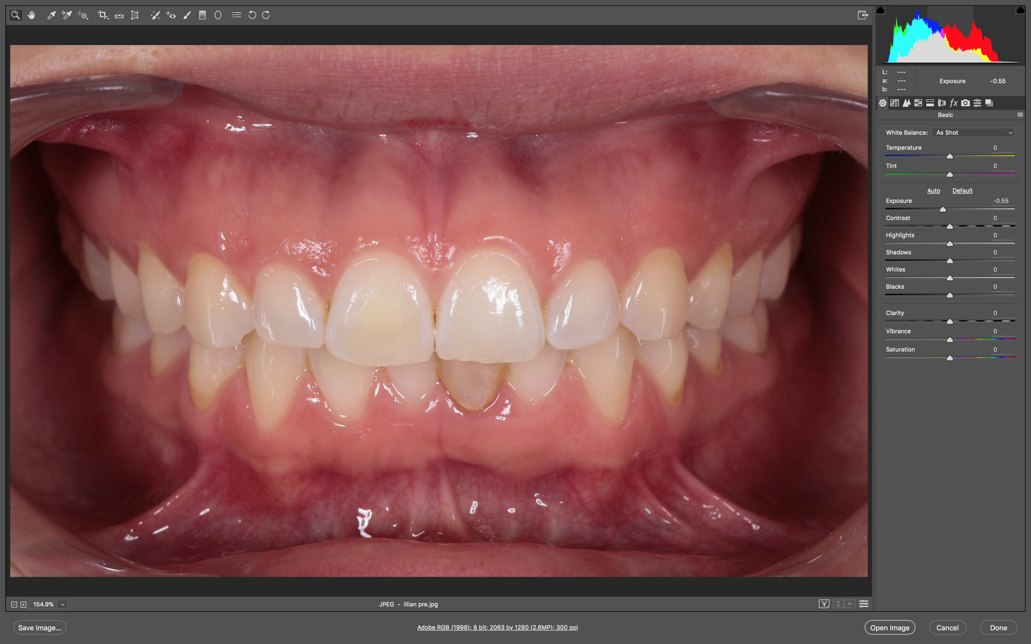
right_click(894, 50)
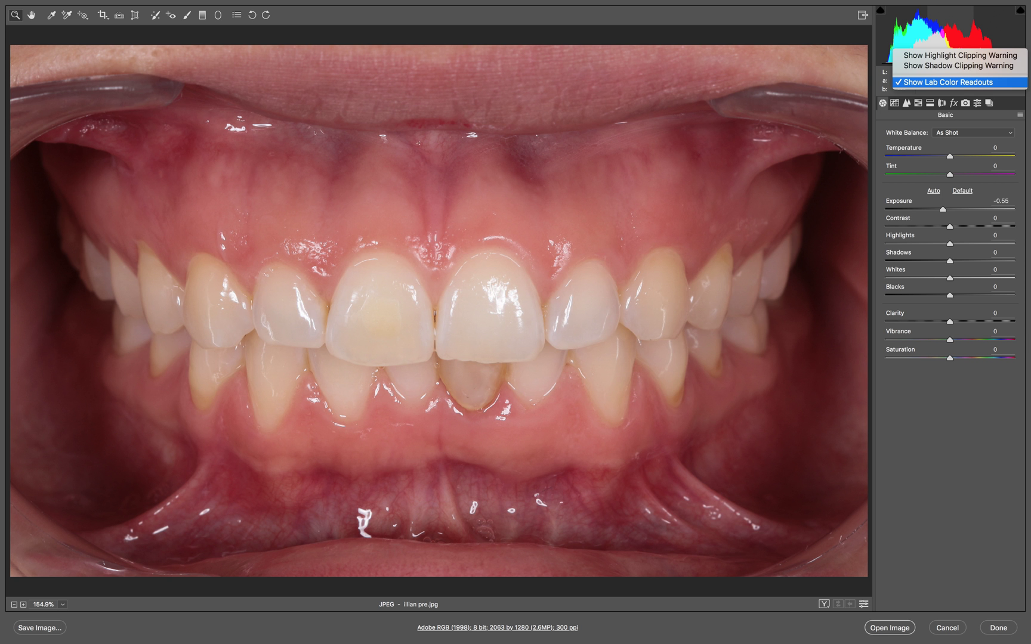
key(Escape)
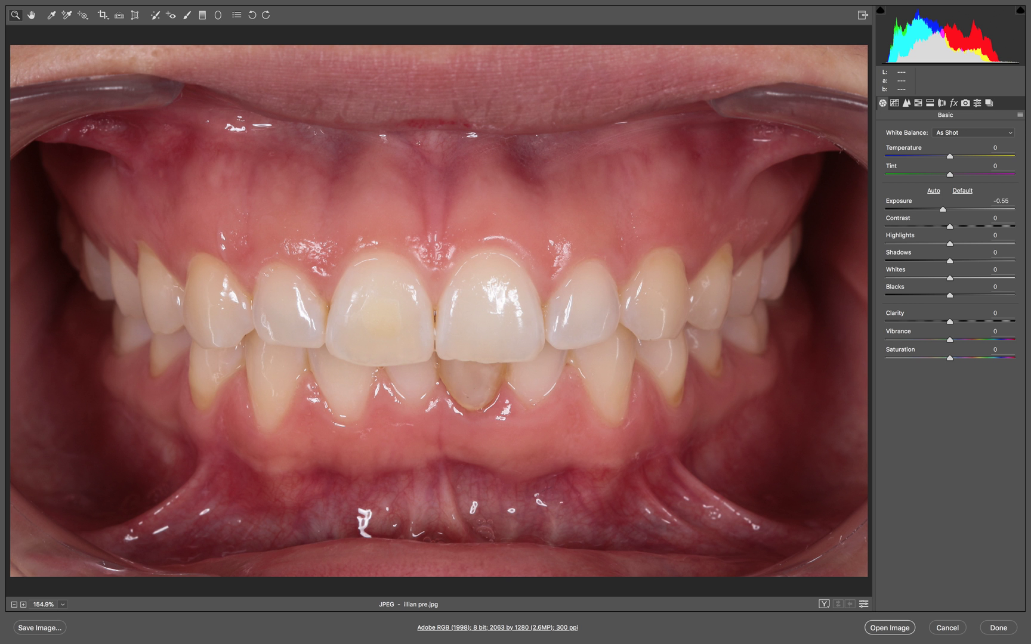
Step: Settle Exposure at -0.65, check highlight clipping on the teeth, and open the photo in Photoshop
key(Down)
key(Down)
key(Down)
key(Down)
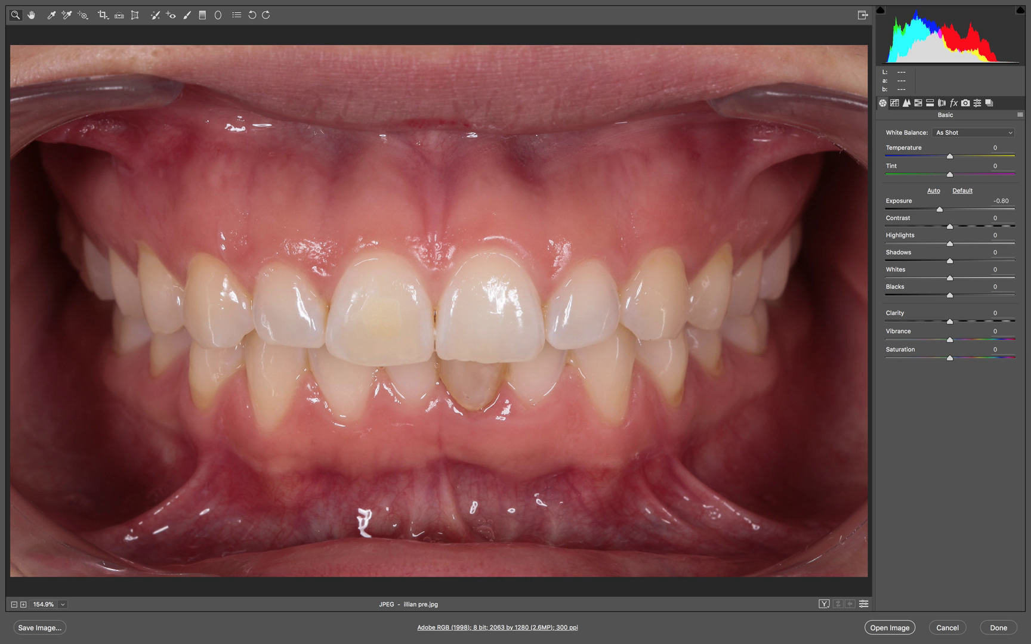
key(Up)
key(Up)
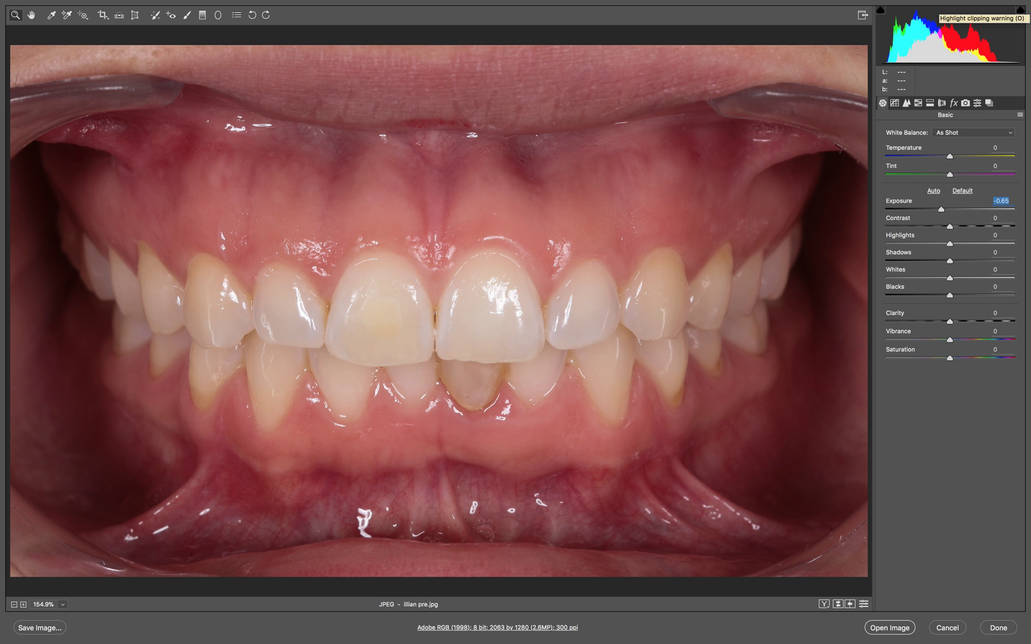
click(1020, 9)
click(1020, 9)
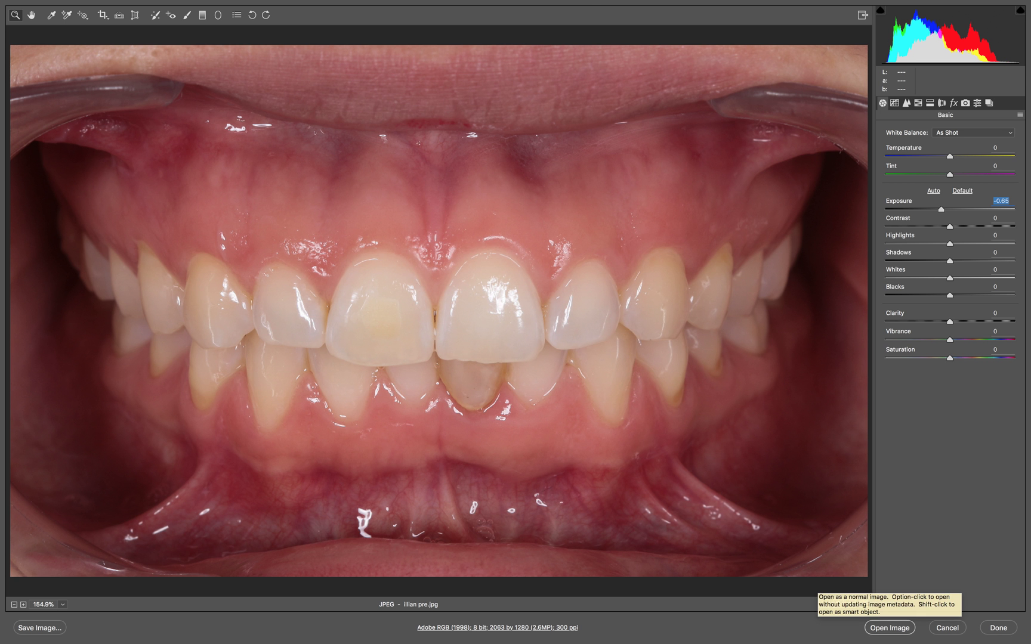
click(889, 628)
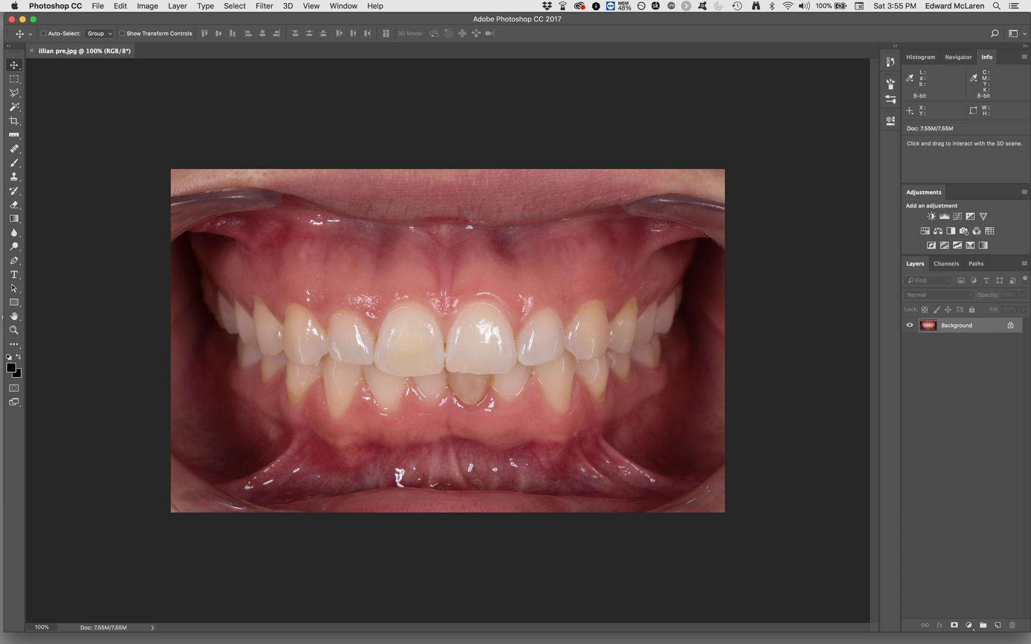
Step: Zoom the canvas to fill the window and duplicate the Background layer as Layer 1
click(43, 34)
scroll(447, 341, up, 3)
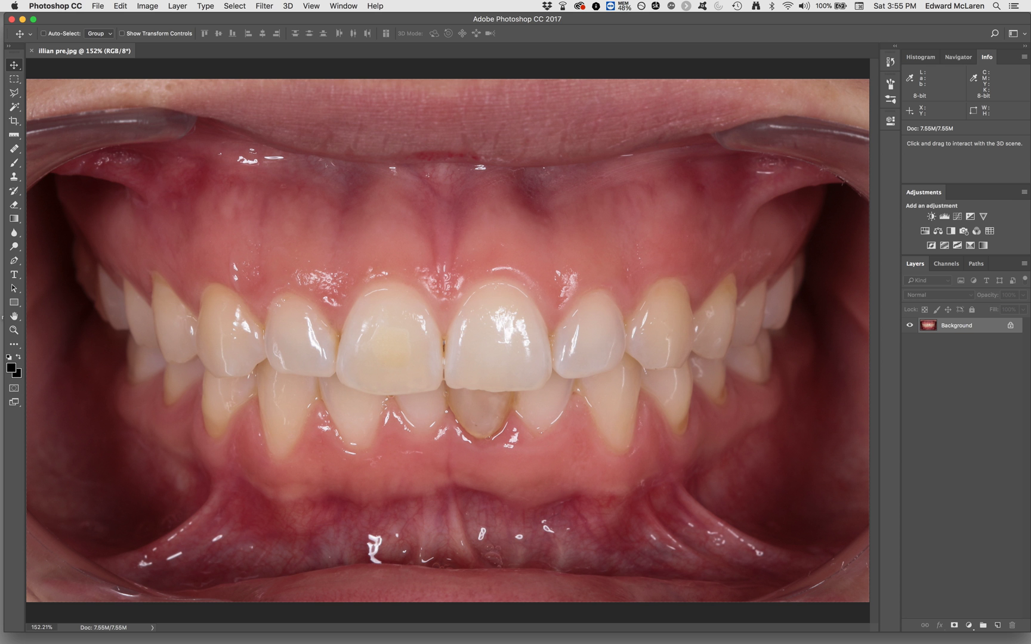
key(super+j)
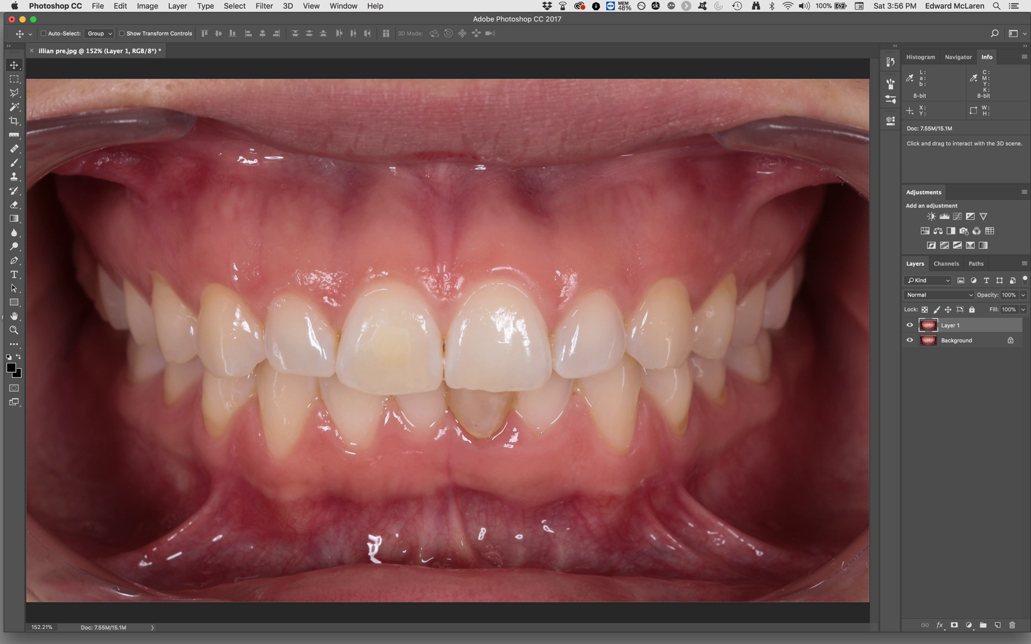
Step: Open Photoshop's Filter menu
click(264, 5)
click(265, 6)
click(264, 6)
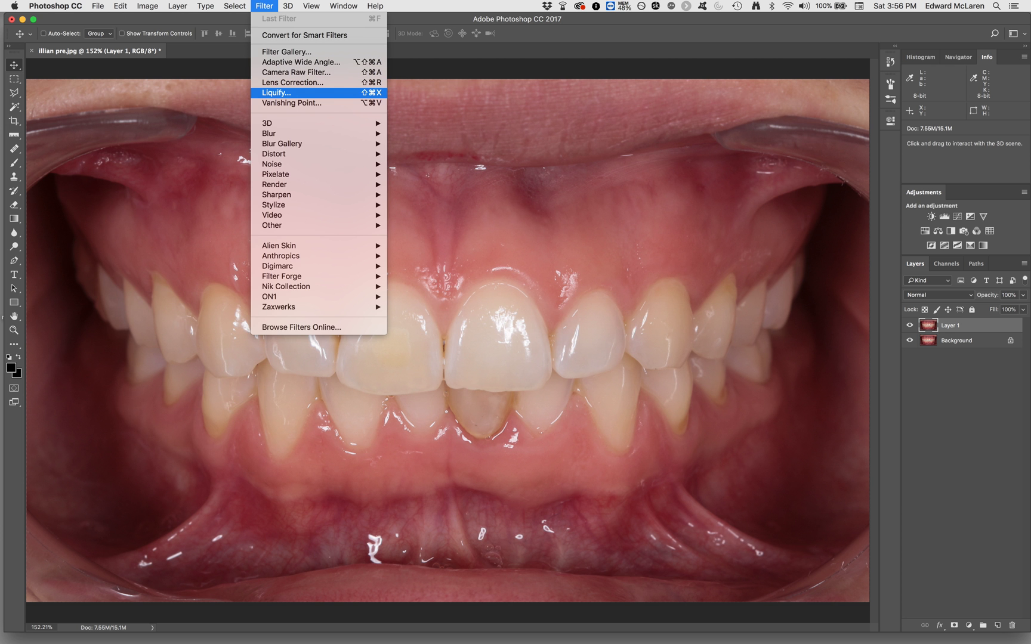
Step: Open Liquify on Layer 1 and select its Zoom tool
click(280, 93)
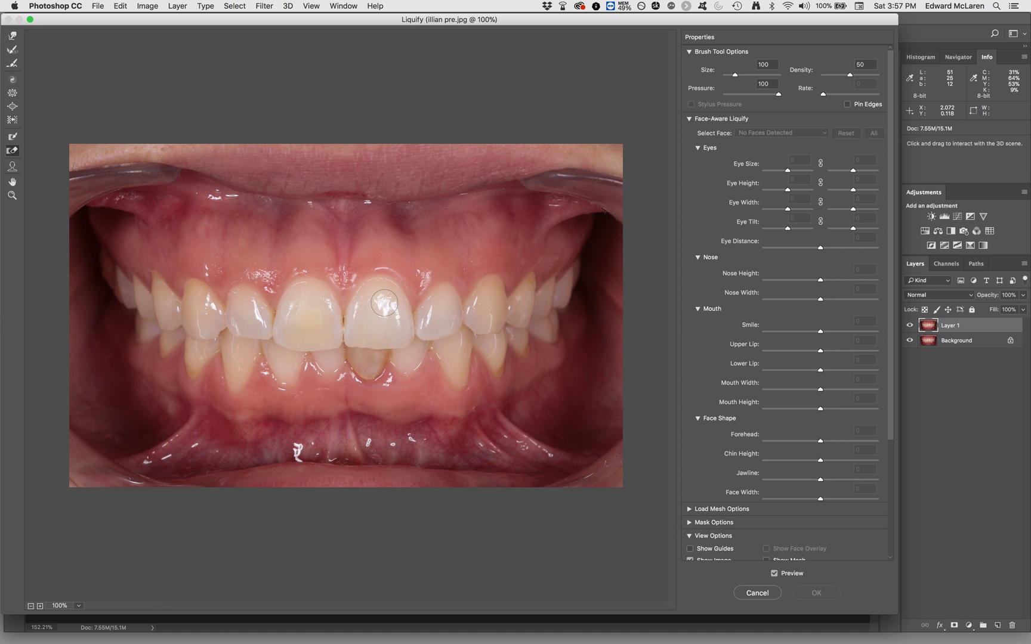
click(12, 181)
click(12, 195)
key(z)
Step: Magnify the Liquify preview to 300% on the upper front teeth
click(412, 311)
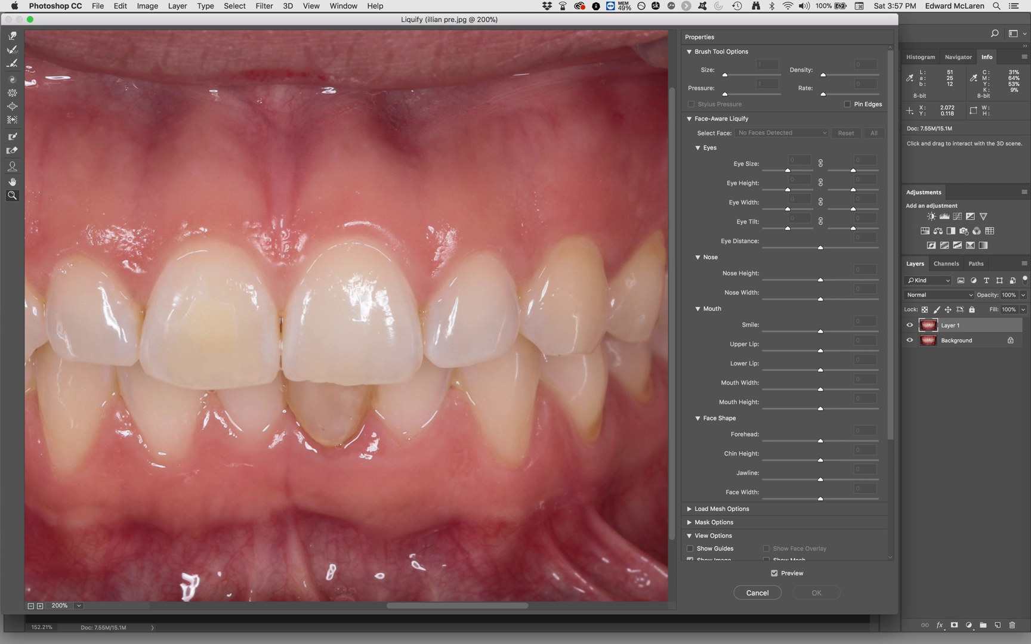
click(412, 310)
scroll(346, 317, left, 10)
scroll(346, 316, right, 8)
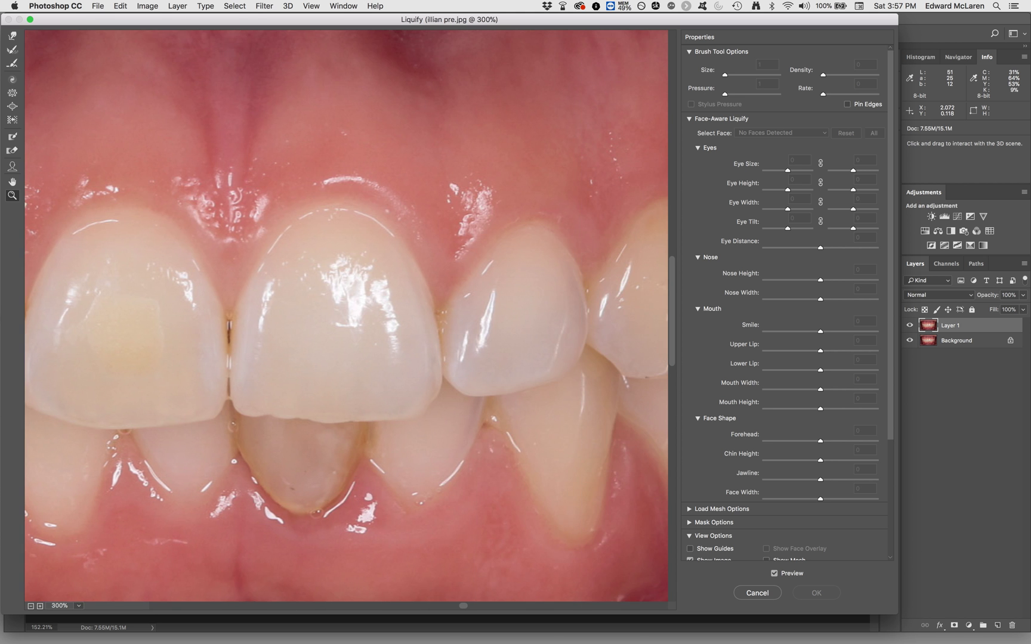
scroll(346, 316, left, 8)
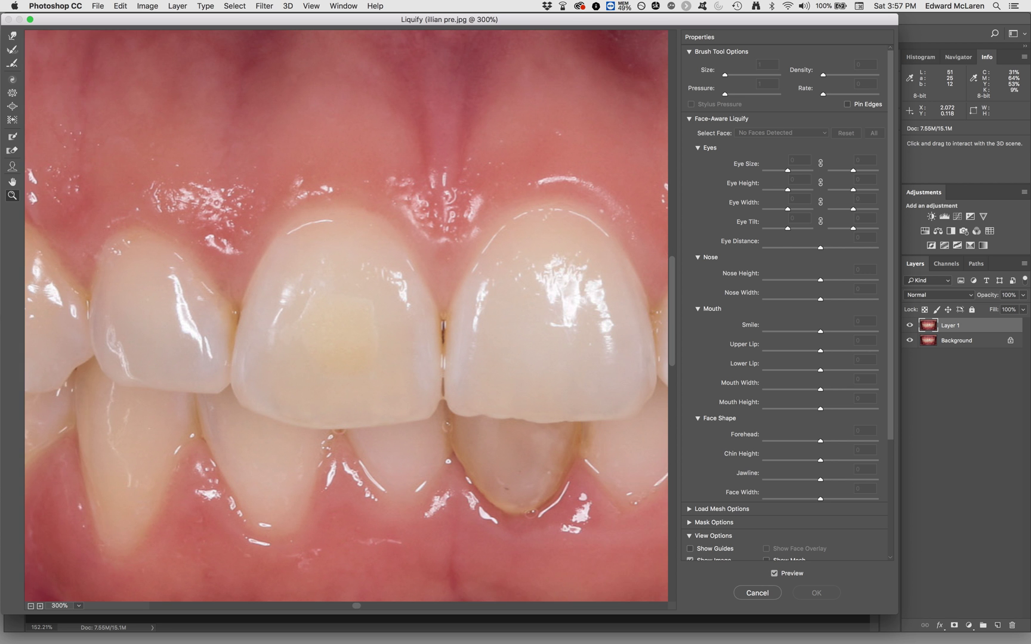
scroll(346, 316, right, 5)
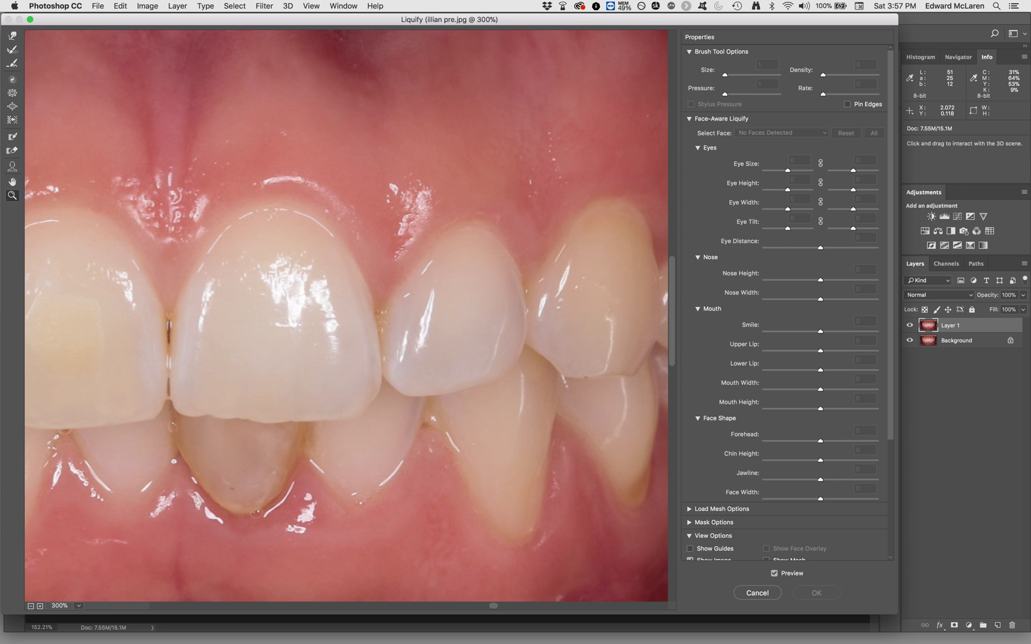
scroll(346, 316, left, 5)
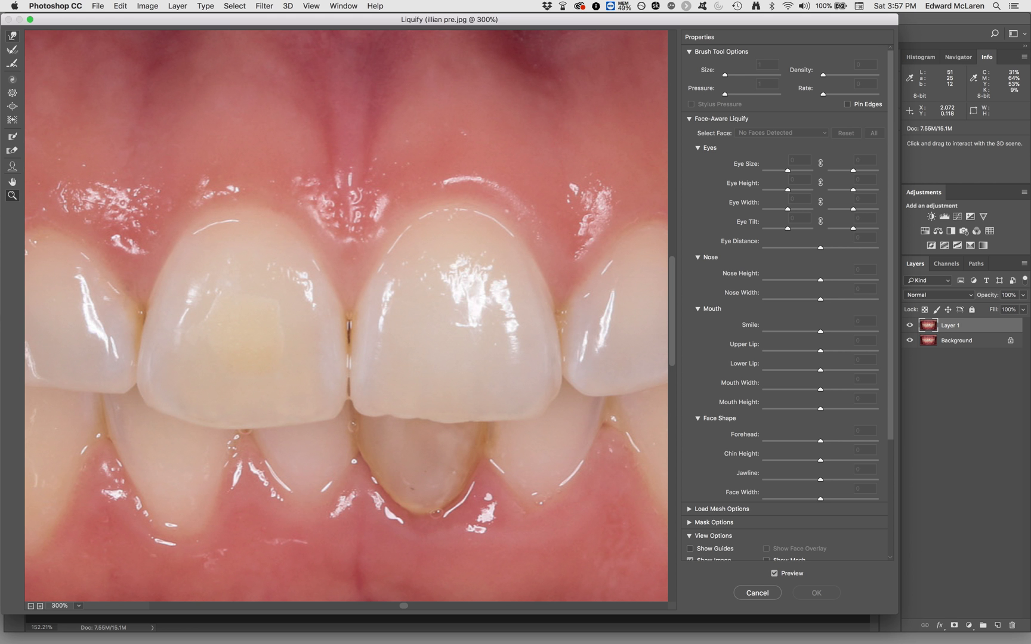
Step: Set Forward Warp to size 125 and try two warps on the right front tooth, undoing both
key(w)
key(bracketright)
key(bracketright)
key(bracketleft)
key(bracketleft)
key(bracketright)
key(bracketright)
mouse_move(444, 225)
mouse_down()
mouse_move(369, 257)
mouse_move(395, 247)
mouse_move(321, 204)
mouse_move(459, 251)
mouse_move(364, 307)
mouse_move(406, 206)
mouse_move(415, 239)
mouse_move(441, 257)
mouse_move(430, 286)
mouse_move(406, 298)
mouse_move(367, 350)
mouse_up()
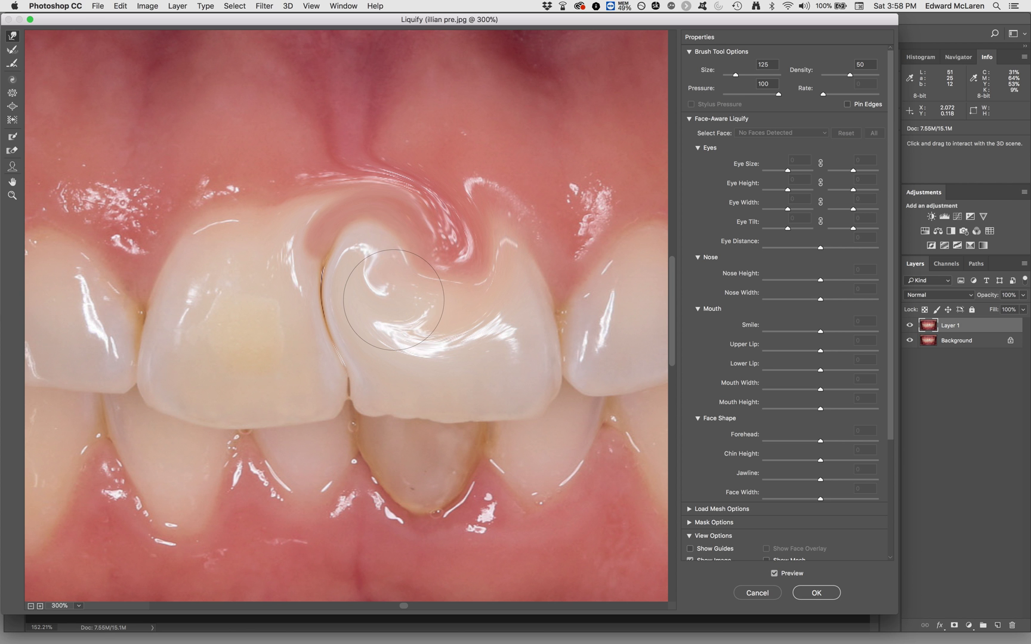
key(alt+super+z)
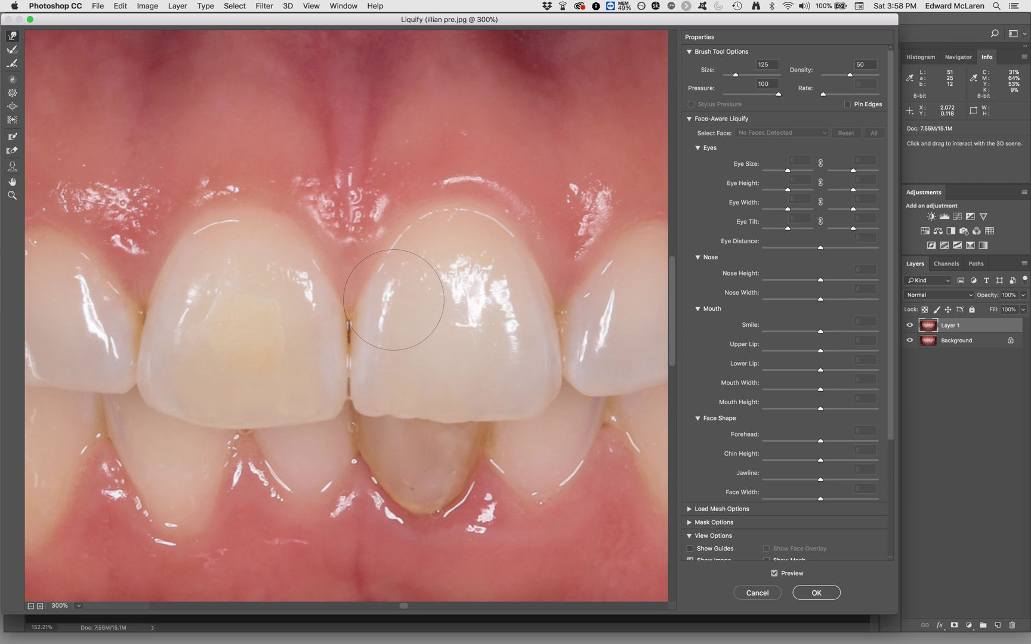
drag(393, 300, 331, 244)
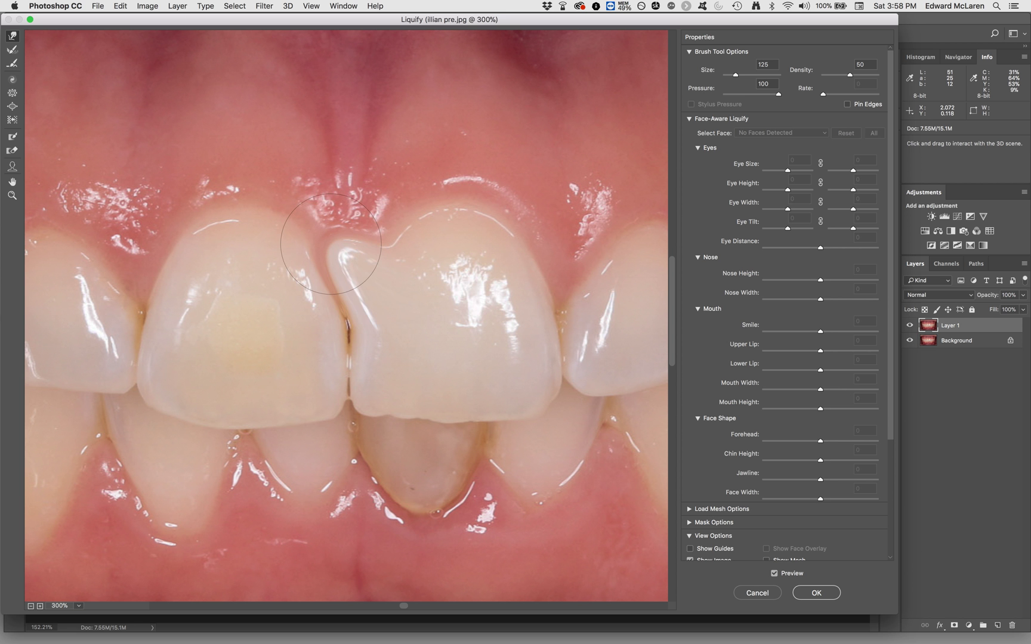
key(alt+super+z)
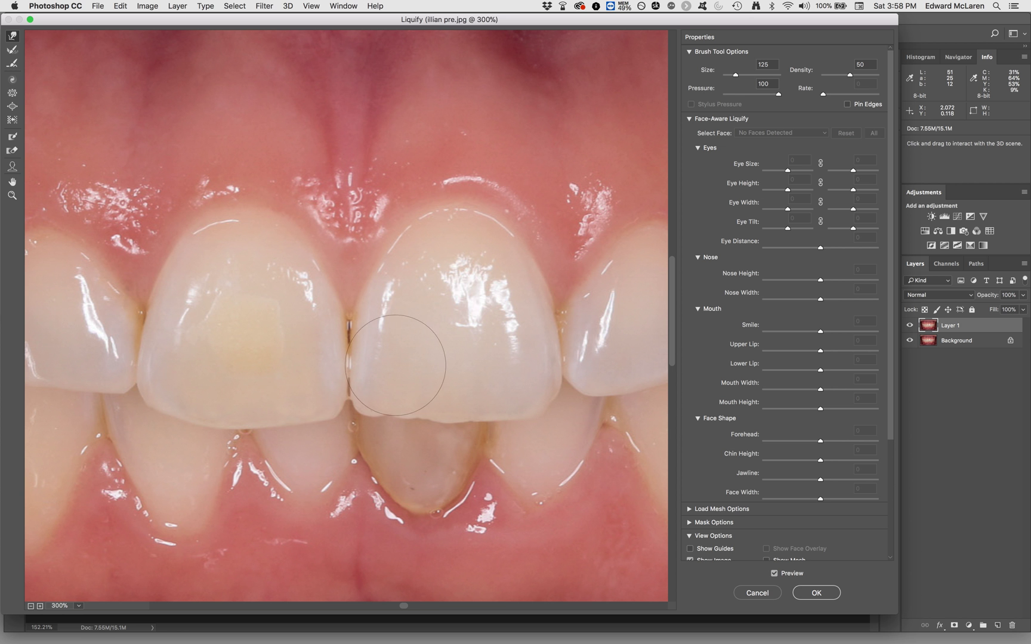
Step: With a larger brush, push the contact corner left and the incisor's crown upward
scroll(459, 349, right, 5)
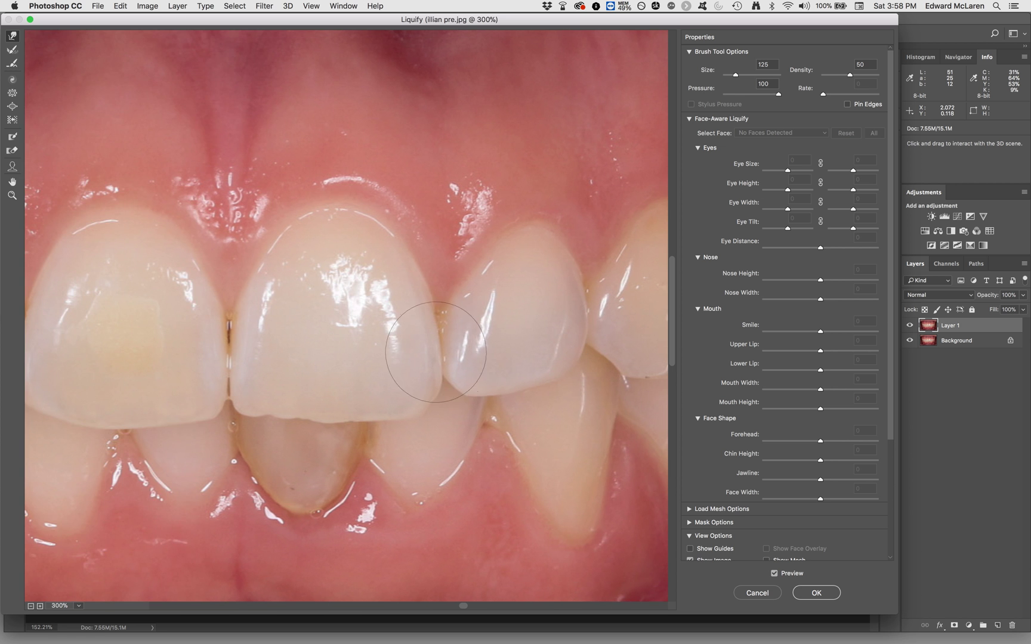
key(bracketright)
key(bracketright)
key(bracketright)
drag(506, 365, 432, 379)
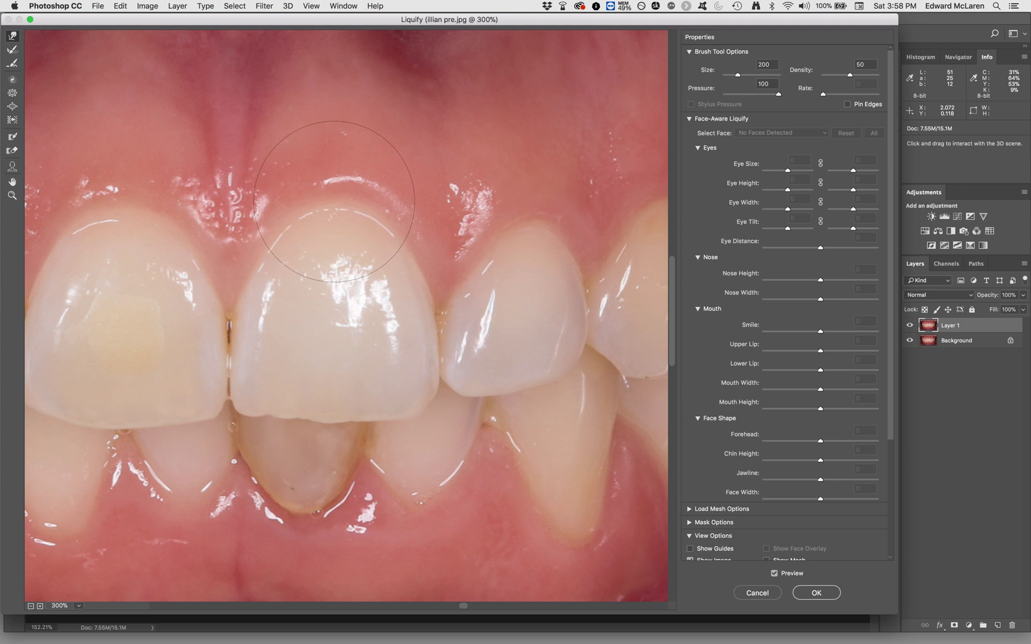
key(bracketright)
key(bracketright)
mouse_move(357, 236)
mouse_down()
mouse_move(344, 206)
mouse_move(335, 209)
mouse_move(352, 227)
mouse_up()
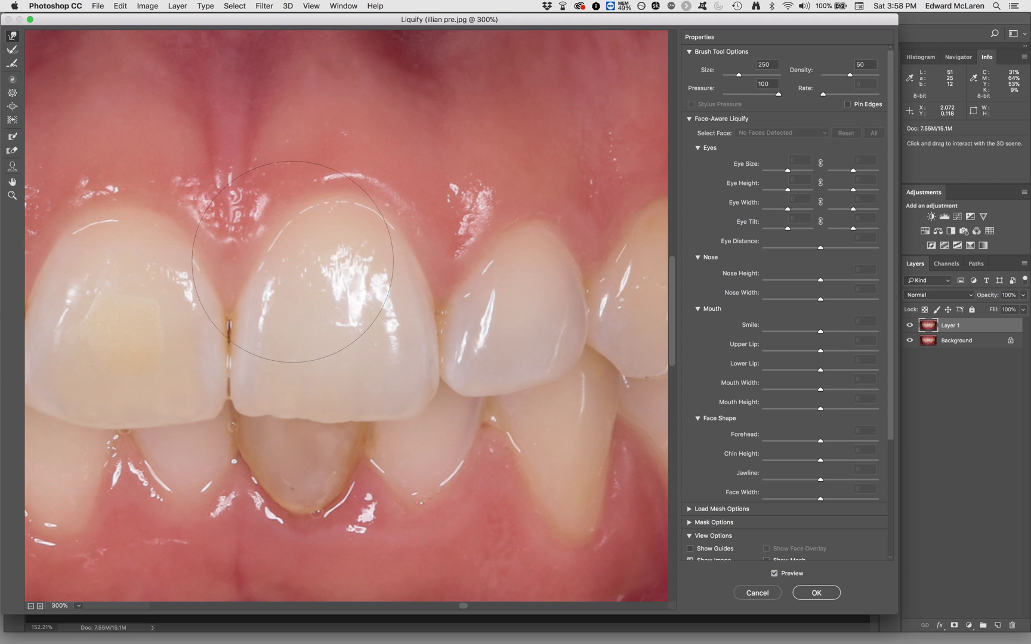
key(bracketleft)
key(bracketleft)
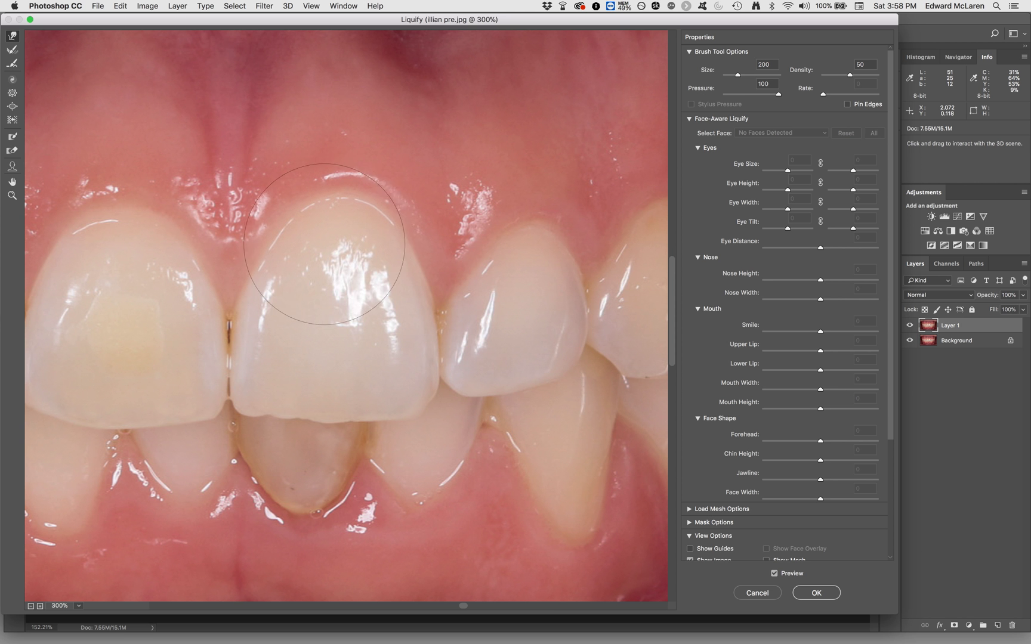
Step: Shrink the warp brush, smooth the incisor's biting edge, and pull it slightly lower
key(bracketleft)
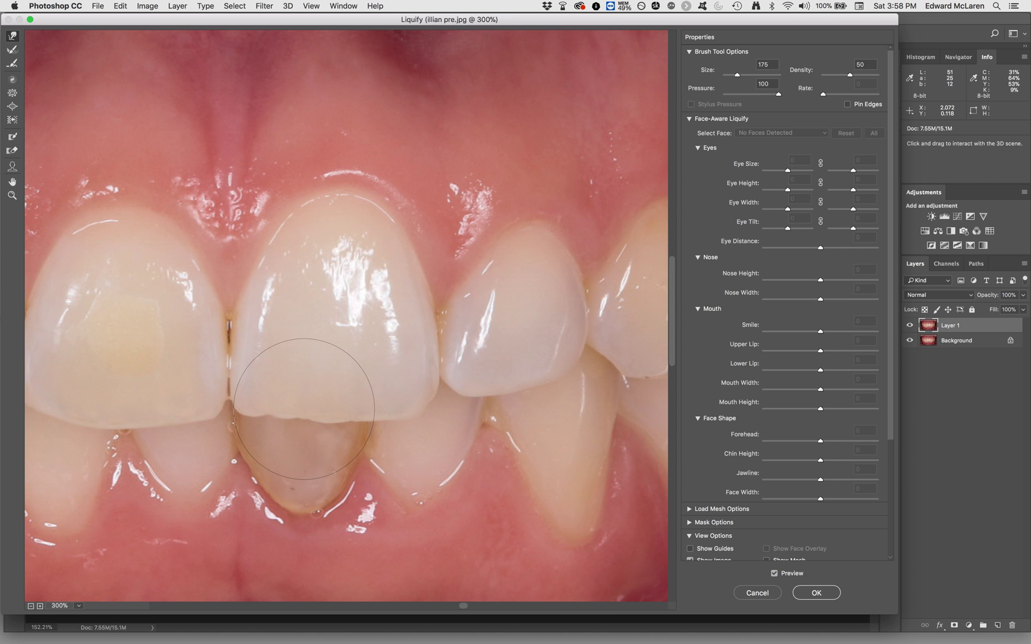
key(bracketleft)
key(bracketleft)
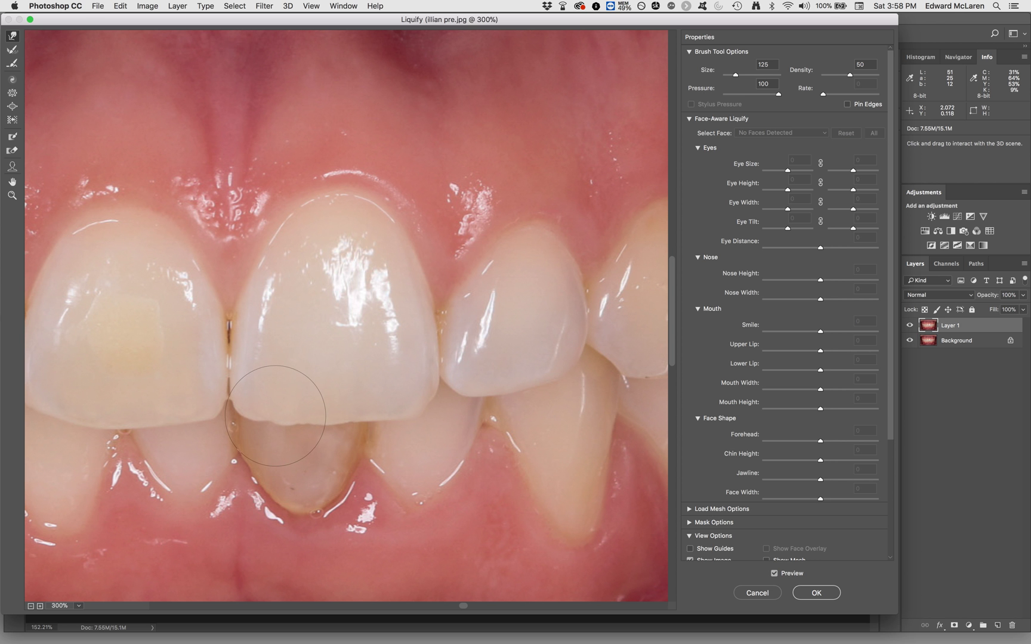
key(bracketleft)
key(bracketleft)
mouse_move(317, 420)
mouse_down()
mouse_move(353, 415)
mouse_move(277, 414)
mouse_up()
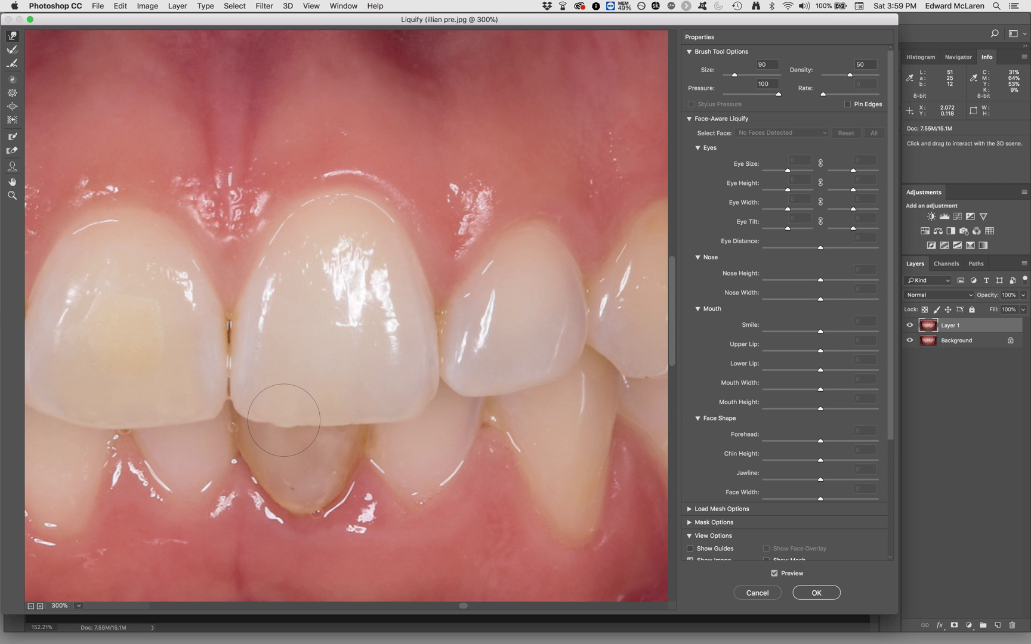
key(bracketright)
key(bracketright)
key(bracketright)
key(bracketright)
drag(334, 403, 328, 418)
Step: With a smaller brush, lower the notch between the incisors and adjust the left contact edge
key(bracketleft)
key(bracketleft)
key(bracketleft)
key(bracketleft)
key(bracketleft)
key(bracketleft)
key(bracketleft)
key(bracketleft)
key(bracketleft)
key(bracketleft)
key(bracketleft)
key(bracketleft)
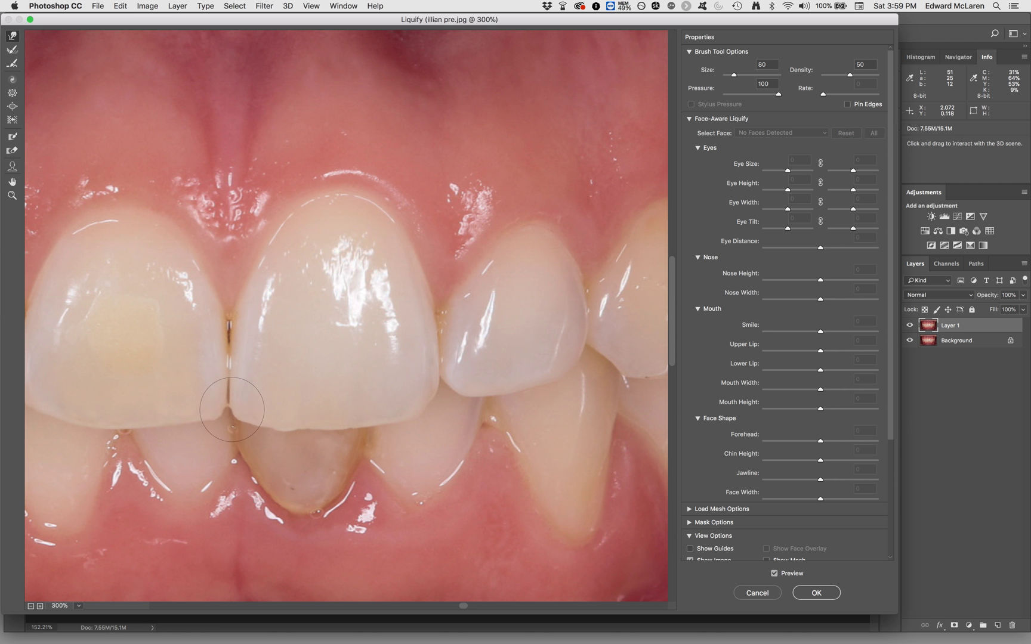
mouse_move(233, 404)
mouse_down()
mouse_move(209, 410)
mouse_move(227, 413)
mouse_up()
mouse_move(203, 442)
mouse_down()
mouse_move(196, 408)
mouse_move(200, 389)
mouse_move(202, 421)
mouse_up()
Step: Paint size-35 freeze-mask strips along the left and right neighbouring teeth's edges
key(f)
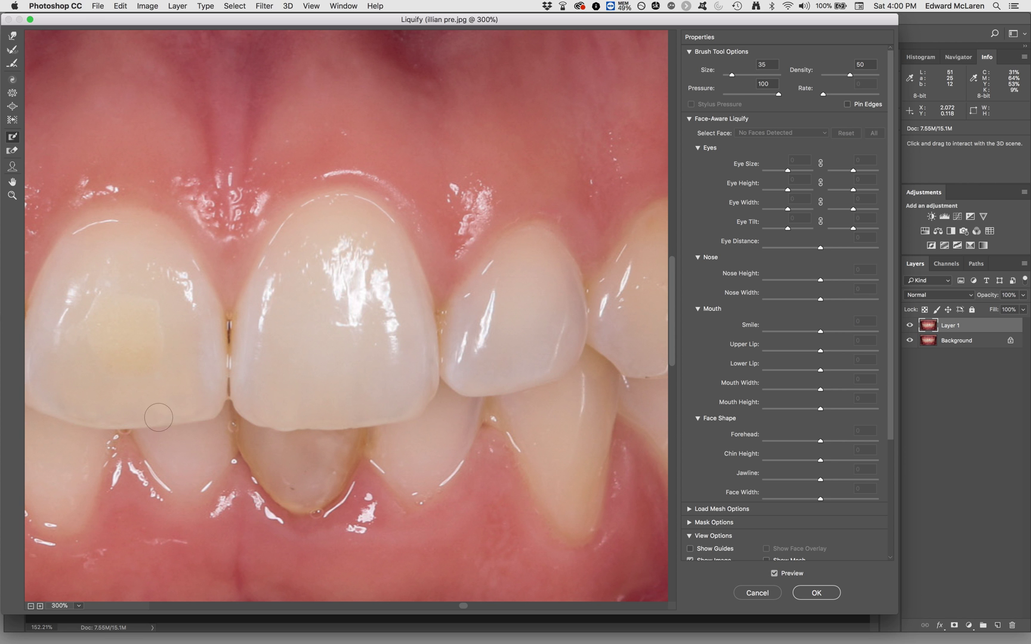
mouse_move(211, 364)
mouse_down()
mouse_move(208, 476)
mouse_move(202, 333)
mouse_move(208, 377)
mouse_up()
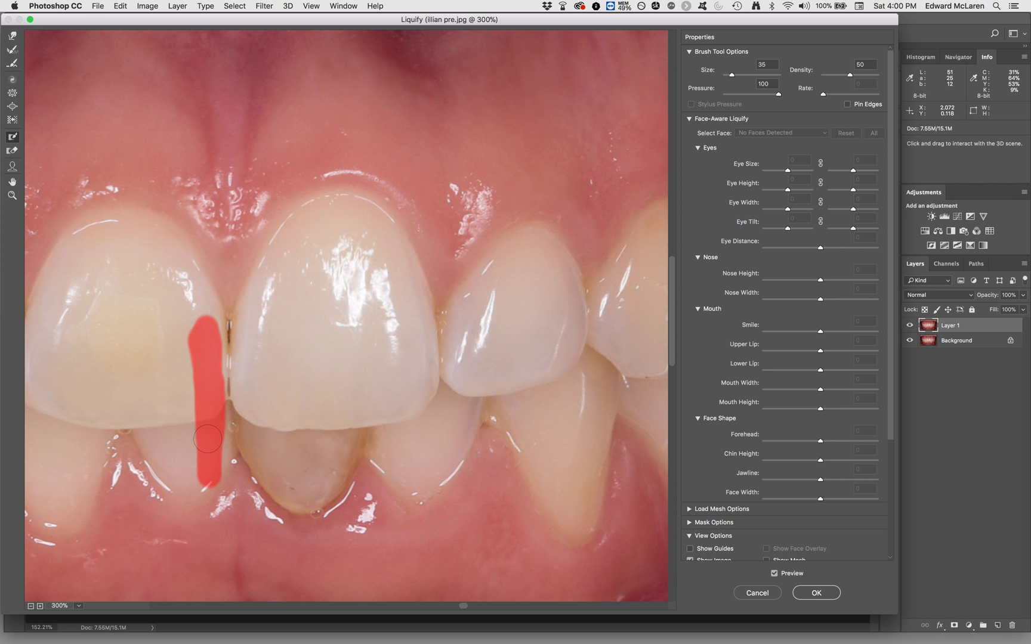
mouse_move(207, 439)
mouse_down()
mouse_move(199, 482)
mouse_move(186, 415)
mouse_move(195, 479)
mouse_move(198, 385)
mouse_move(201, 430)
mouse_up()
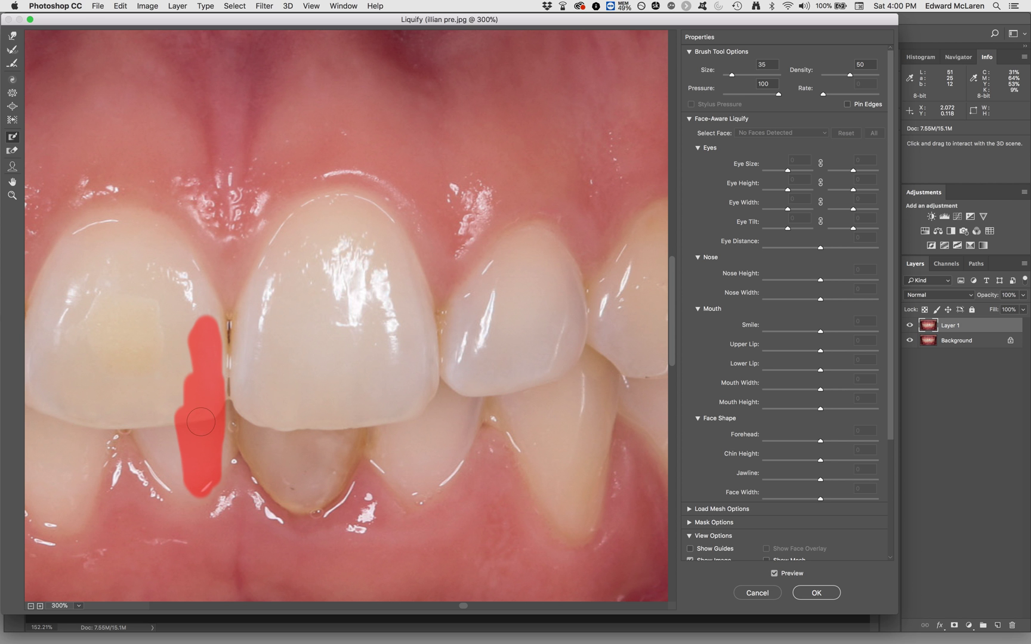
click(458, 342)
mouse_move(457, 382)
mouse_down()
mouse_move(454, 421)
mouse_move(457, 352)
mouse_move(455, 428)
mouse_move(456, 339)
mouse_move(460, 477)
mouse_move(443, 435)
mouse_move(459, 370)
mouse_up()
mouse_move(453, 431)
mouse_down()
mouse_move(476, 377)
mouse_move(459, 318)
mouse_up()
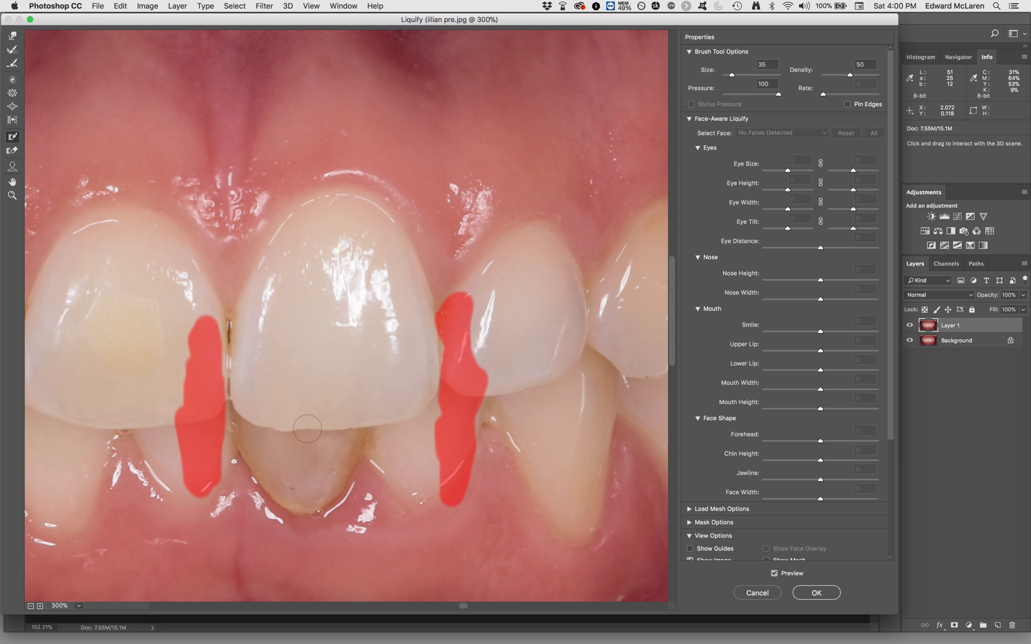
Step: Warp the incisor's biting edge downward at size 175, then turn Preview off to compare
key(w)
key(bracketright)
key(bracketright)
mouse_move(282, 415)
mouse_down()
mouse_move(309, 417)
mouse_move(303, 423)
mouse_move(272, 396)
mouse_up()
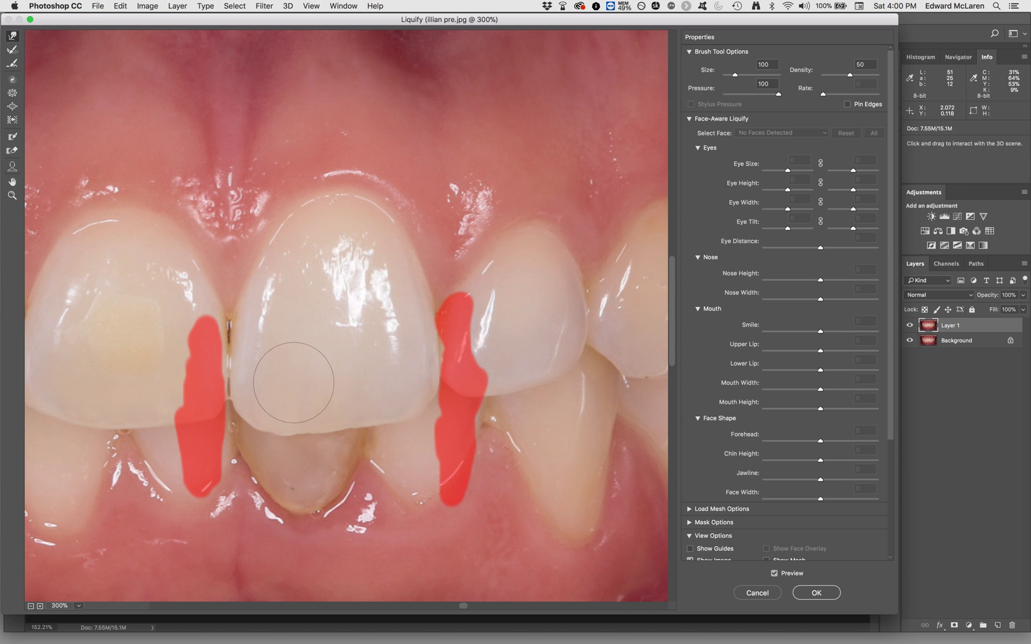
drag(250, 409, 250, 418)
key(bracketleft)
key(bracketleft)
key(bracketright)
key(bracketright)
key(bracketright)
key(bracketright)
key(bracketright)
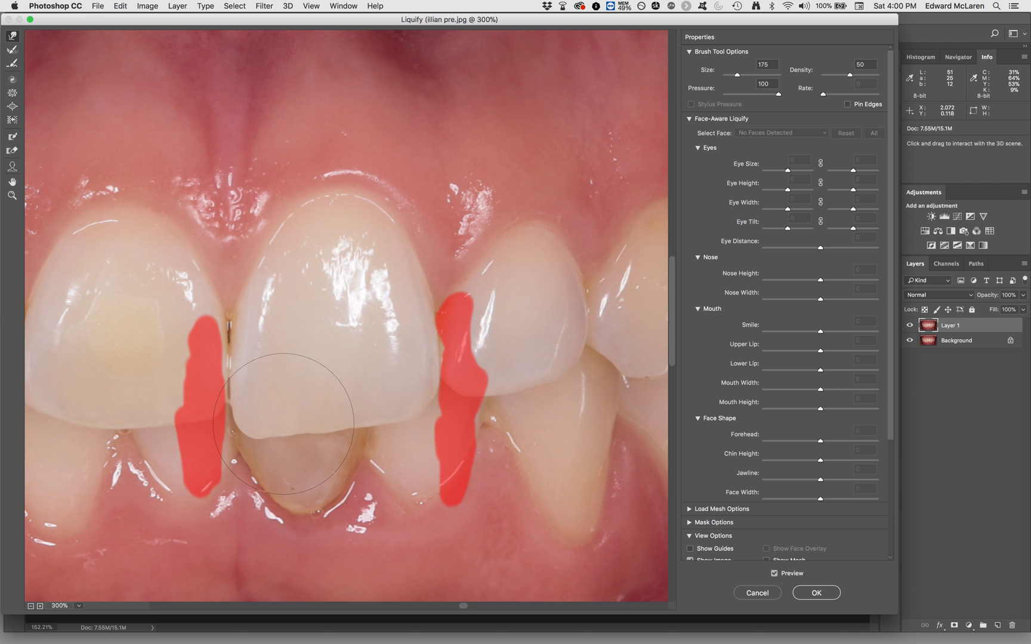
mouse_move(284, 424)
mouse_down()
mouse_move(324, 392)
mouse_move(375, 416)
mouse_up()
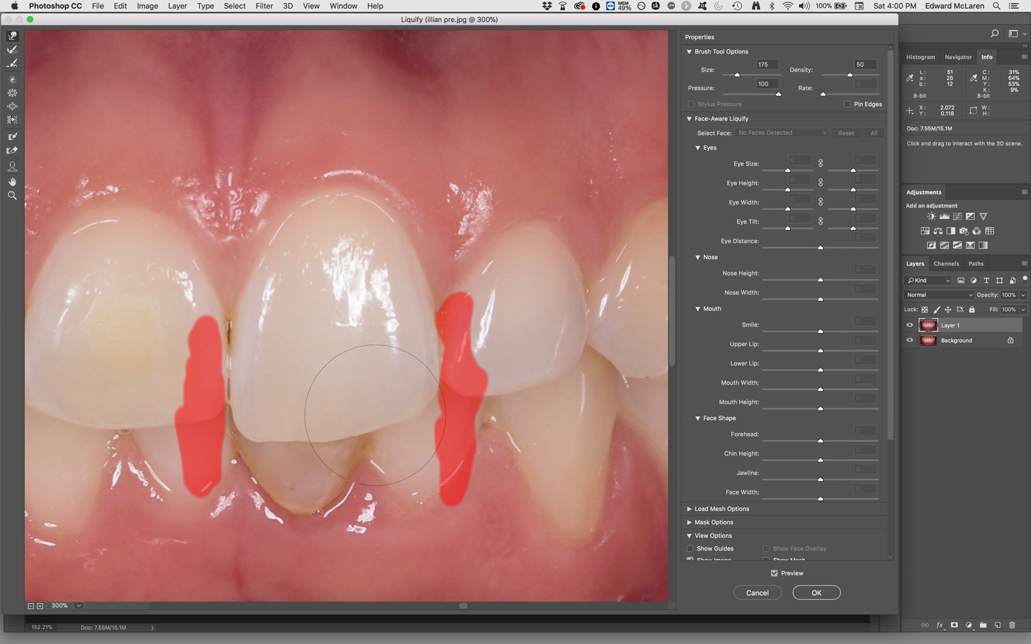
key(p)
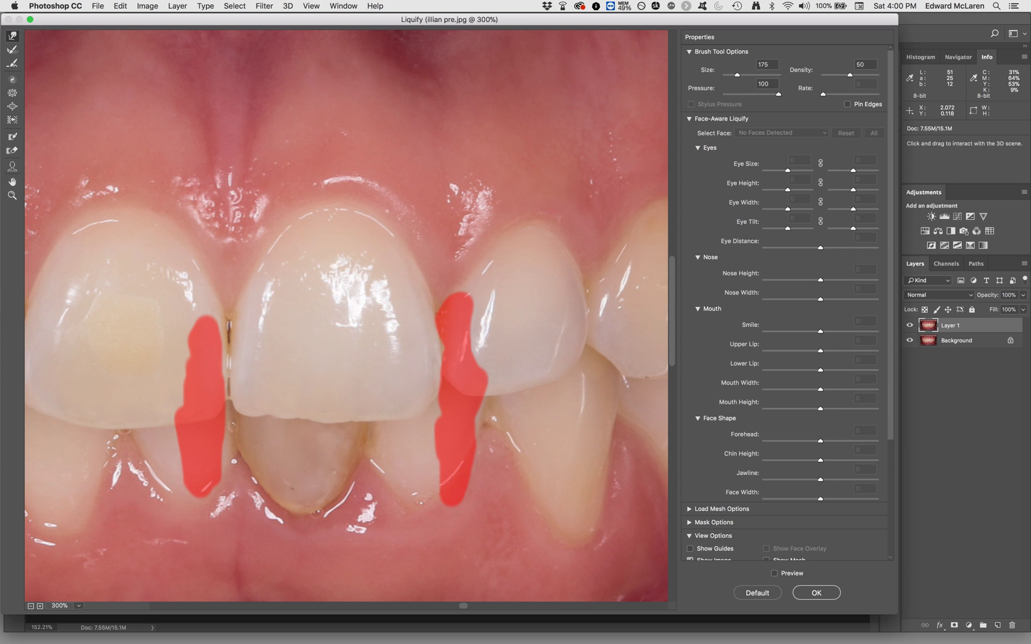
Step: Dismiss the Preview warning and commit the Liquify edits to Layer 1
click(323, 426)
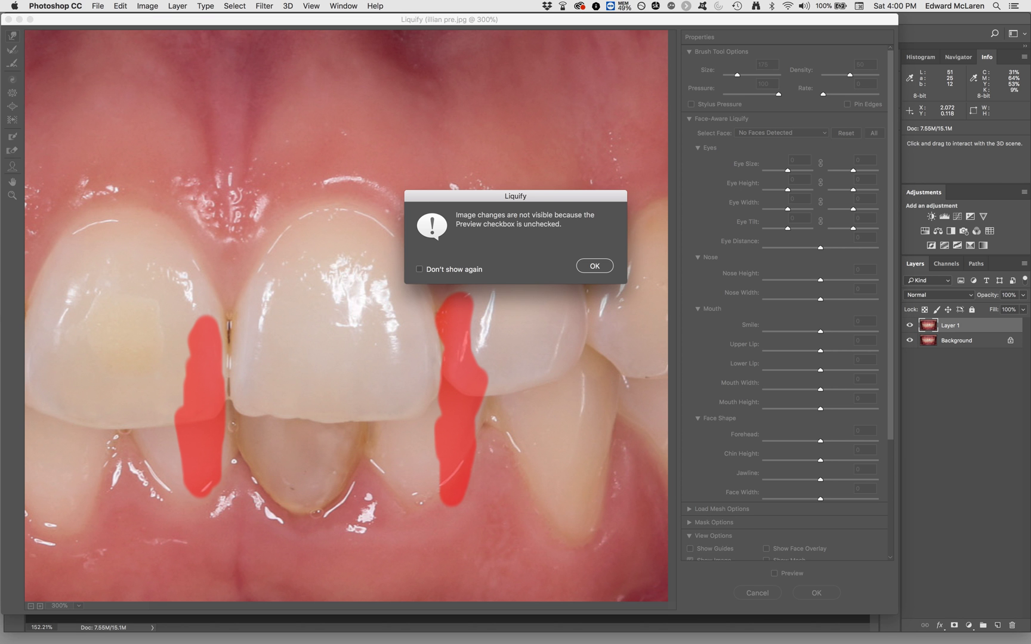
click(594, 265)
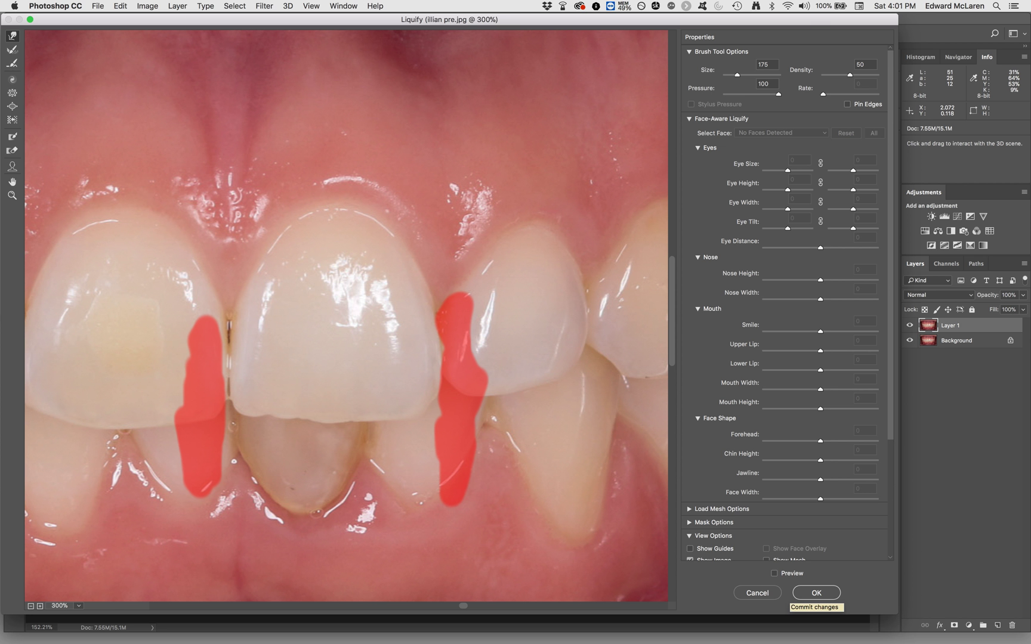
click(816, 593)
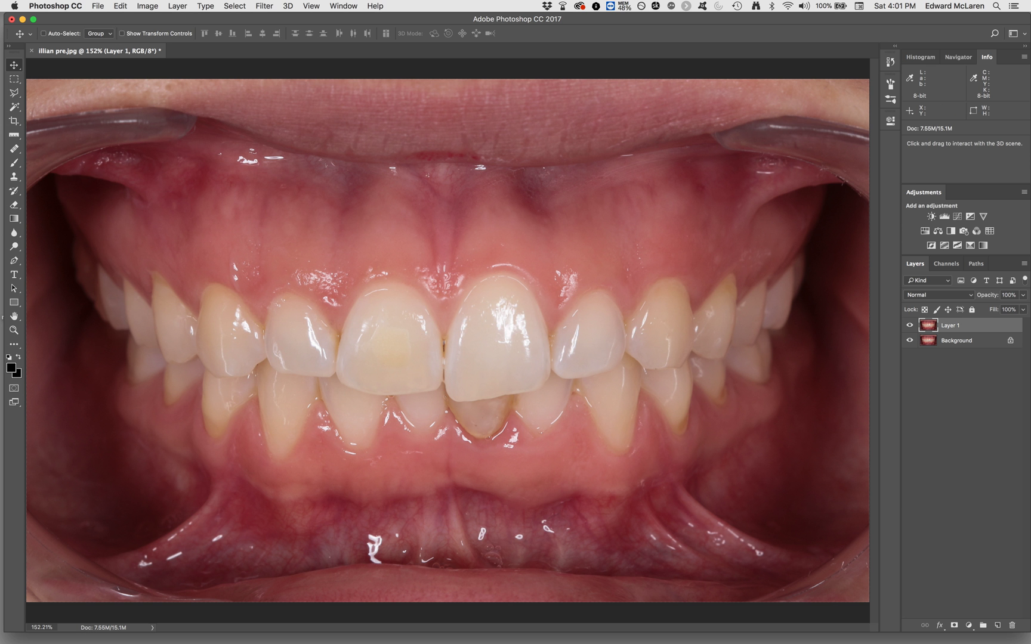
Step: Open Liquify on the smile photo and zoom to 300% on the two central incisors
click(265, 6)
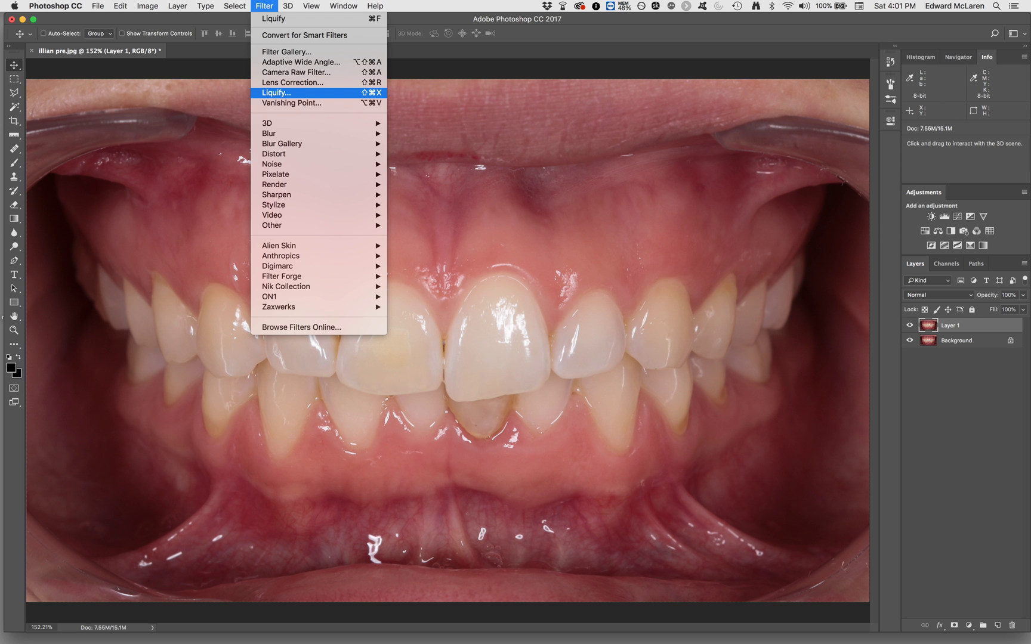
click(276, 93)
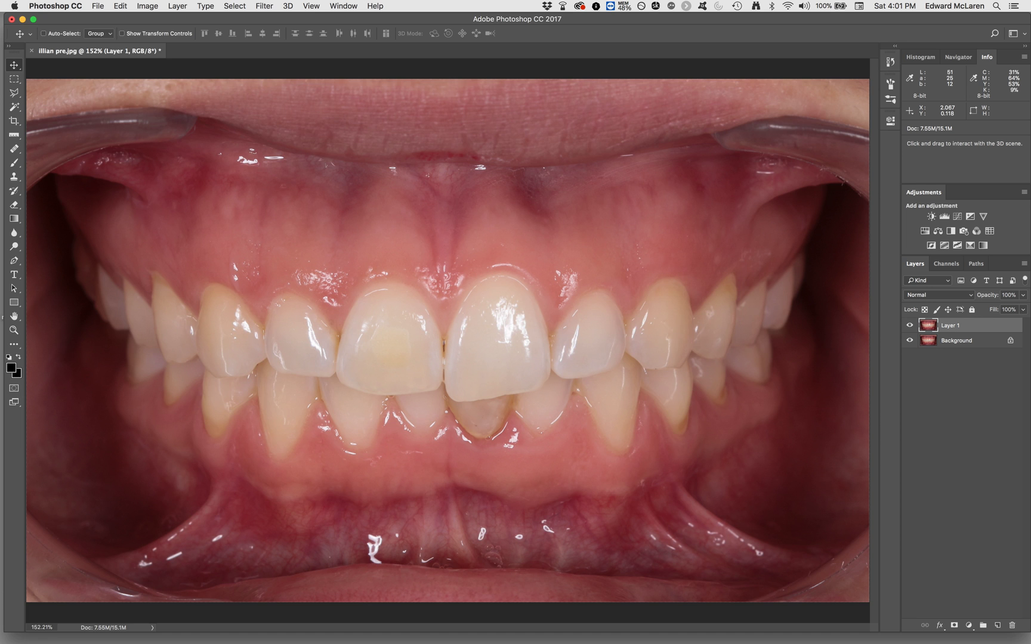
key(z)
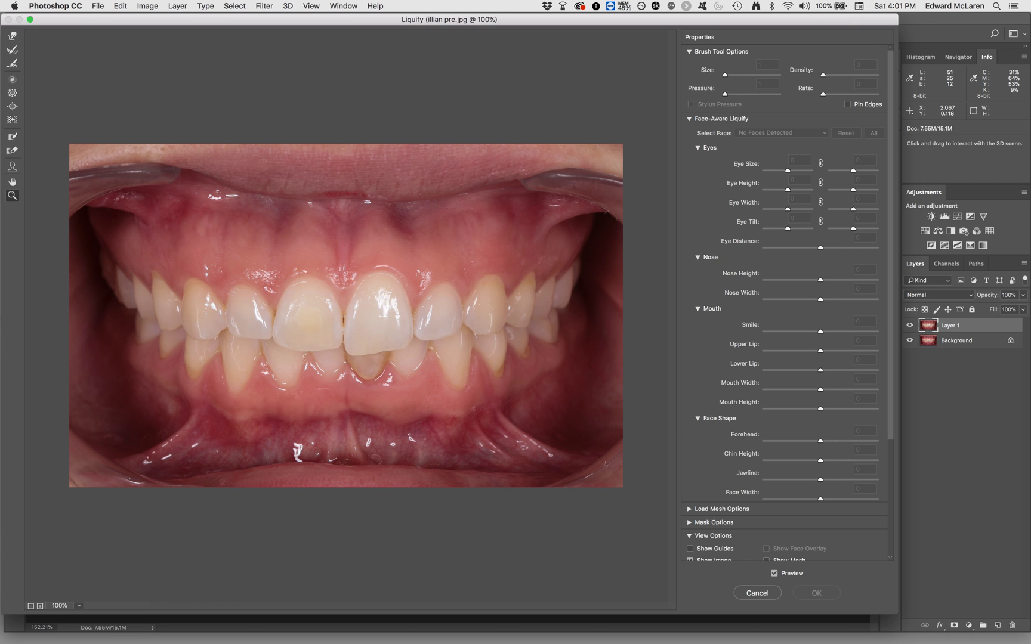
click(390, 352)
click(412, 411)
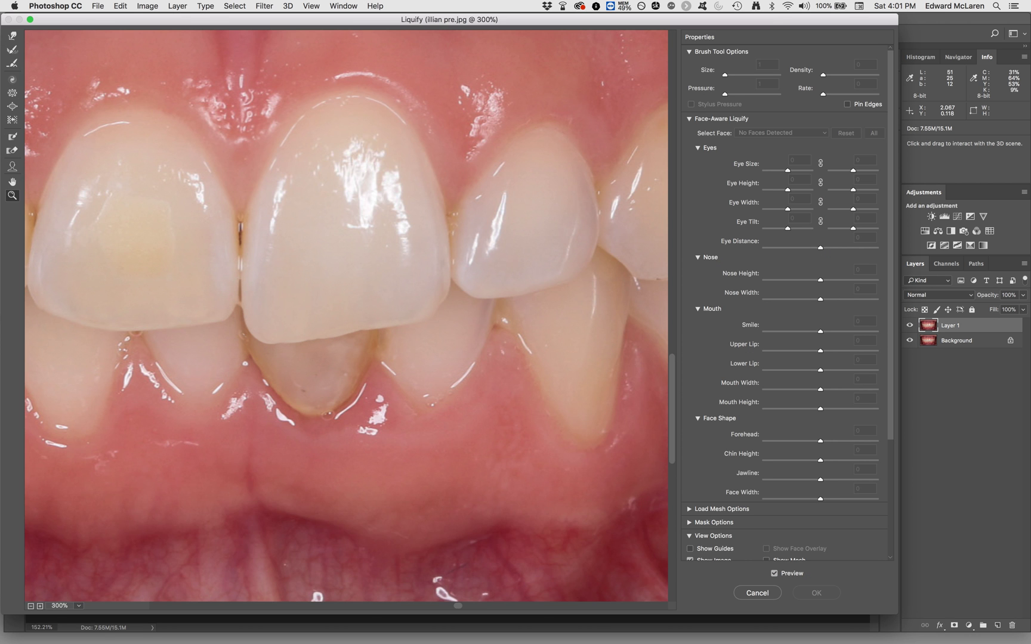
scroll(349, 316, up, 3)
scroll(346, 316, left, 3)
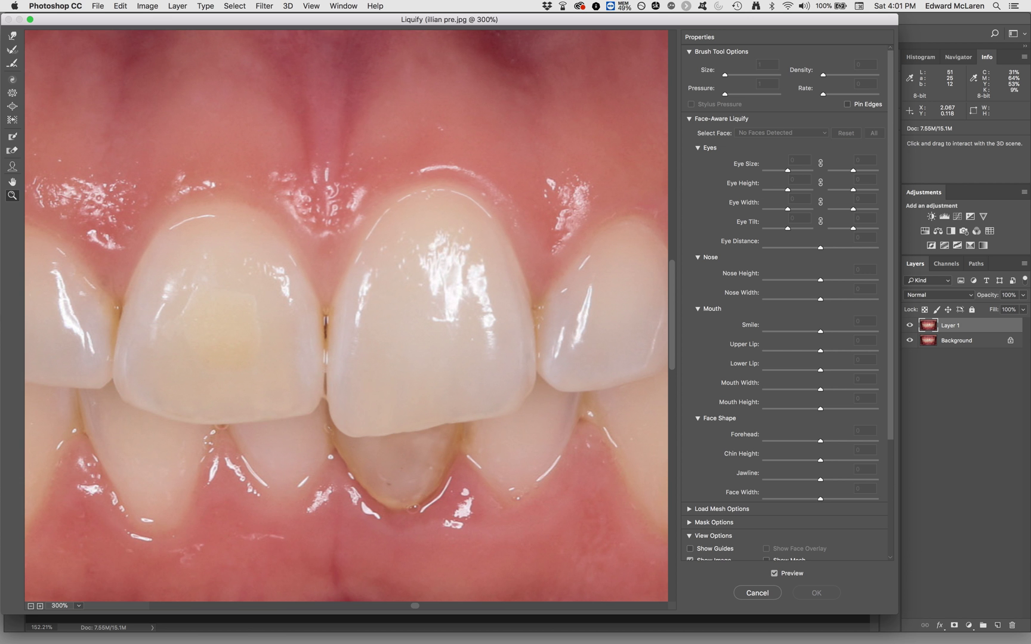
scroll(349, 316, down, 7)
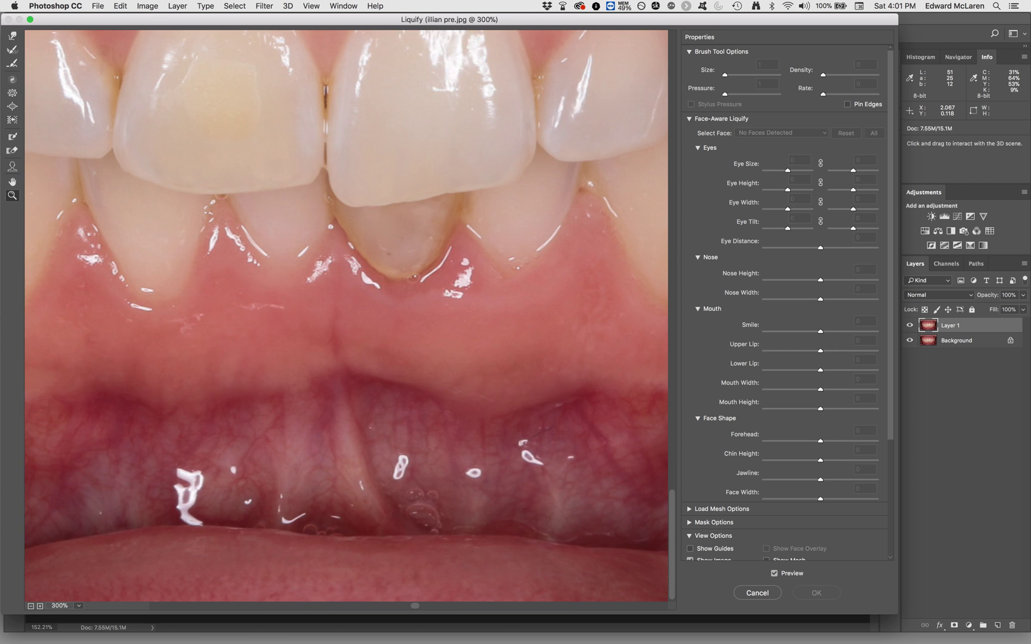
scroll(350, 317, up, 3)
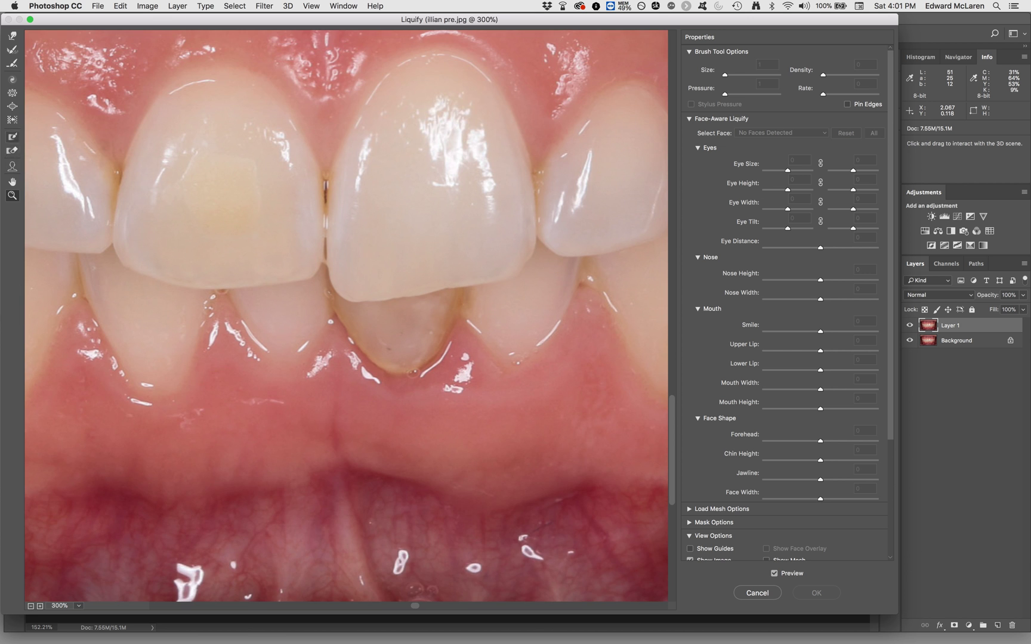
Step: Paint freeze-mask strips down the left and right neighbouring tooth edges
key(w)
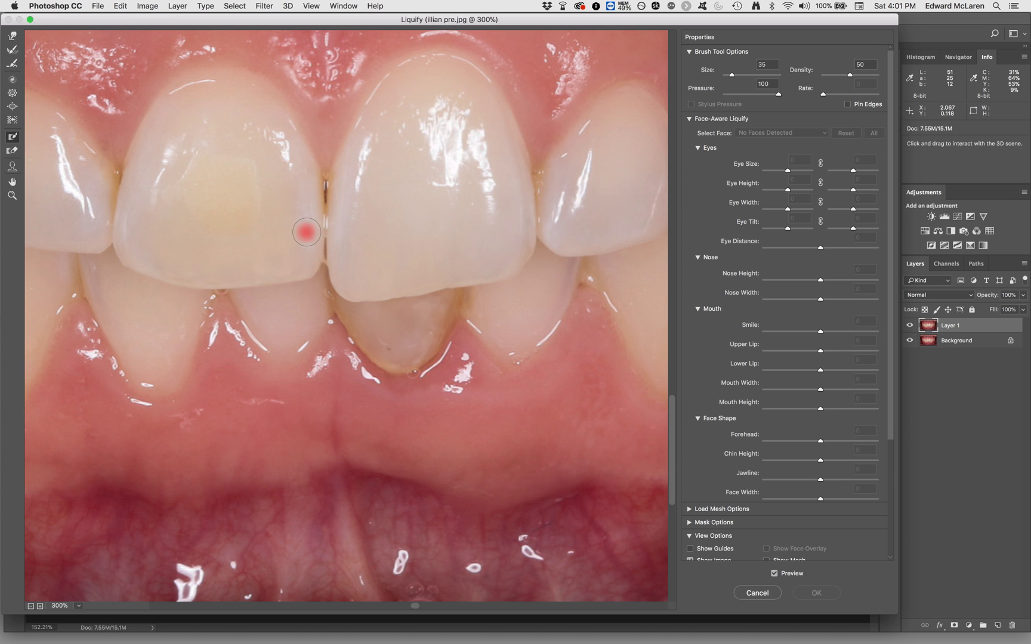
mouse_move(306, 232)
mouse_down()
mouse_move(308, 311)
mouse_move(311, 254)
mouse_up()
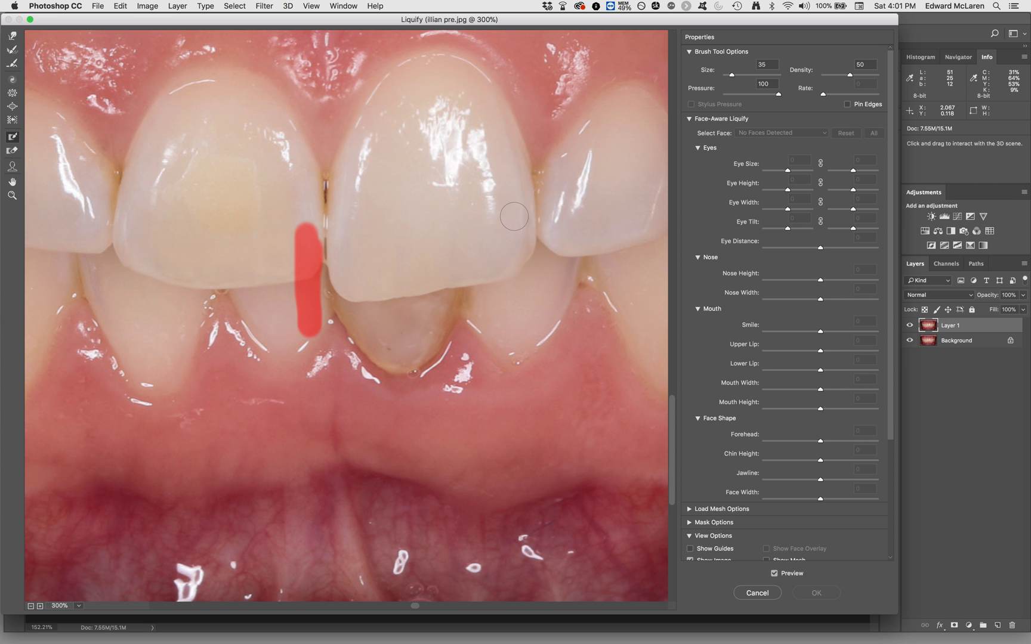
mouse_move(546, 213)
mouse_down()
mouse_move(549, 324)
mouse_move(562, 239)
mouse_move(549, 332)
mouse_move(558, 271)
mouse_up()
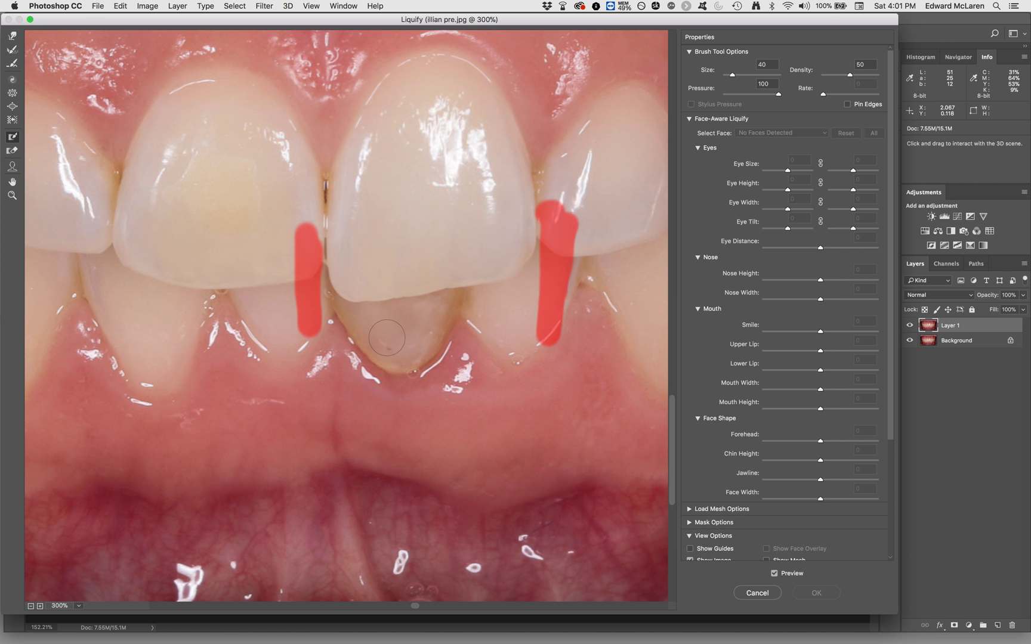
Step: Try a size-80 freeze spot on the central tooth, remove it, then set Forward Warp to size 90
key(bracketright)
key(bracketright)
key(bracketright)
key(bracketright)
key(bracketright)
click(418, 274)
click(419, 274)
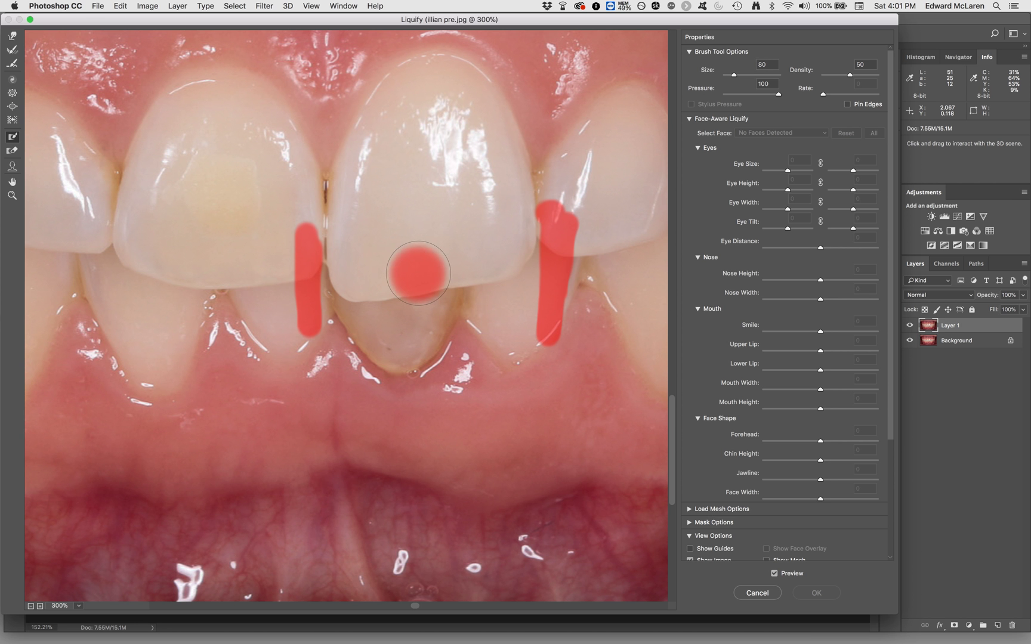
alt+click(418, 274)
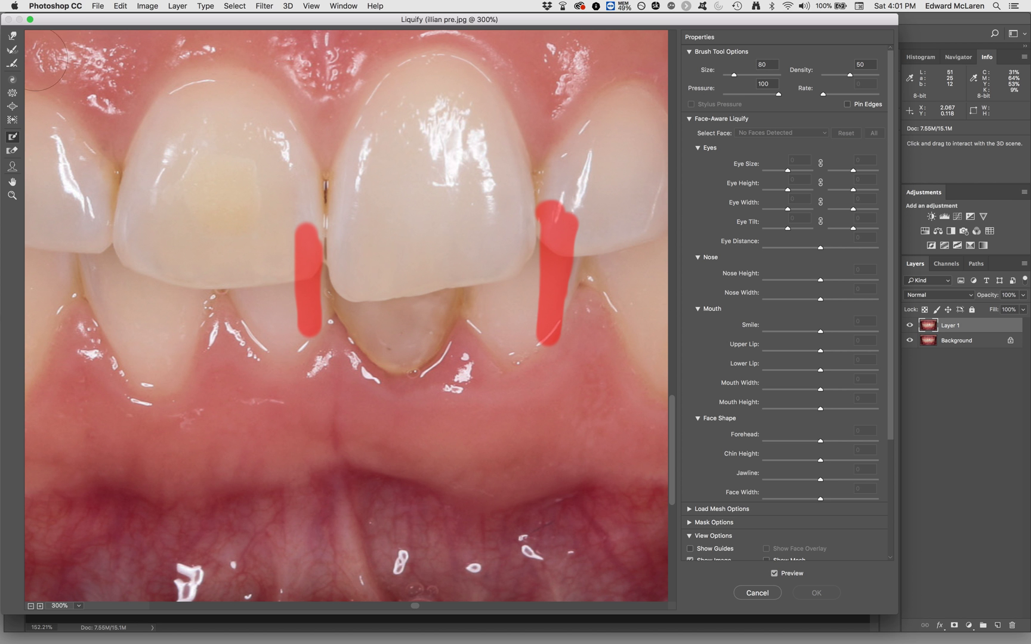
click(12, 35)
key(bracketleft)
key(bracketleft)
key(bracketleft)
key(bracketleft)
key(bracketleft)
key(bracketleft)
key(bracketleft)
key(bracketleft)
Step: Warp the incisor's biting edge downward, shrinking the brush from 150 to 80, and apply Liquify
key(bracketright)
key(bracketright)
key(bracketright)
mouse_move(417, 262)
mouse_down()
mouse_move(426, 289)
mouse_move(472, 295)
mouse_move(472, 276)
mouse_move(437, 242)
mouse_move(442, 276)
mouse_up()
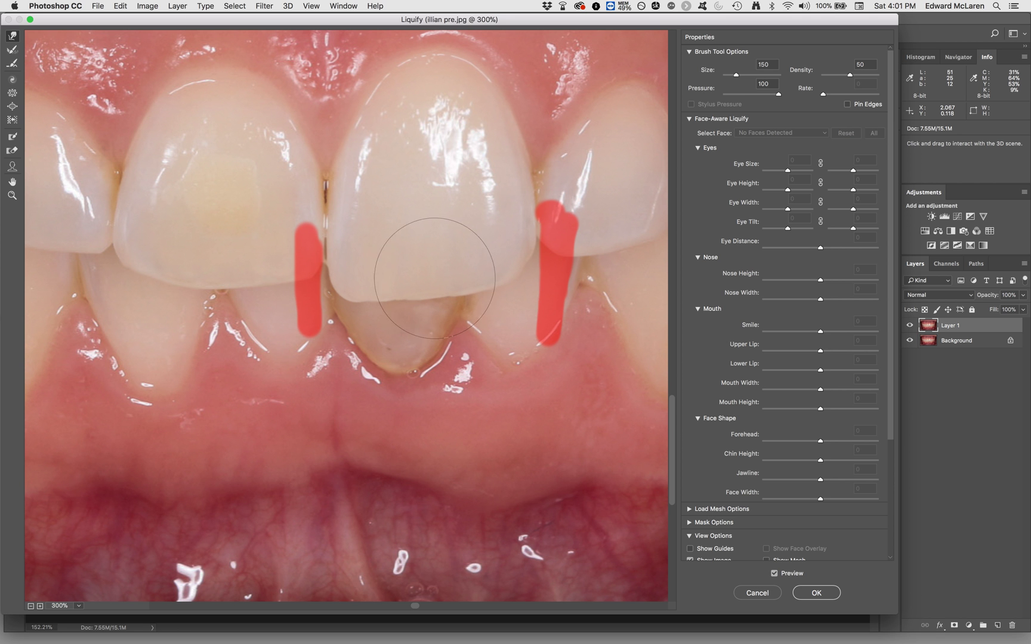
key(bracketleft)
key(bracketleft)
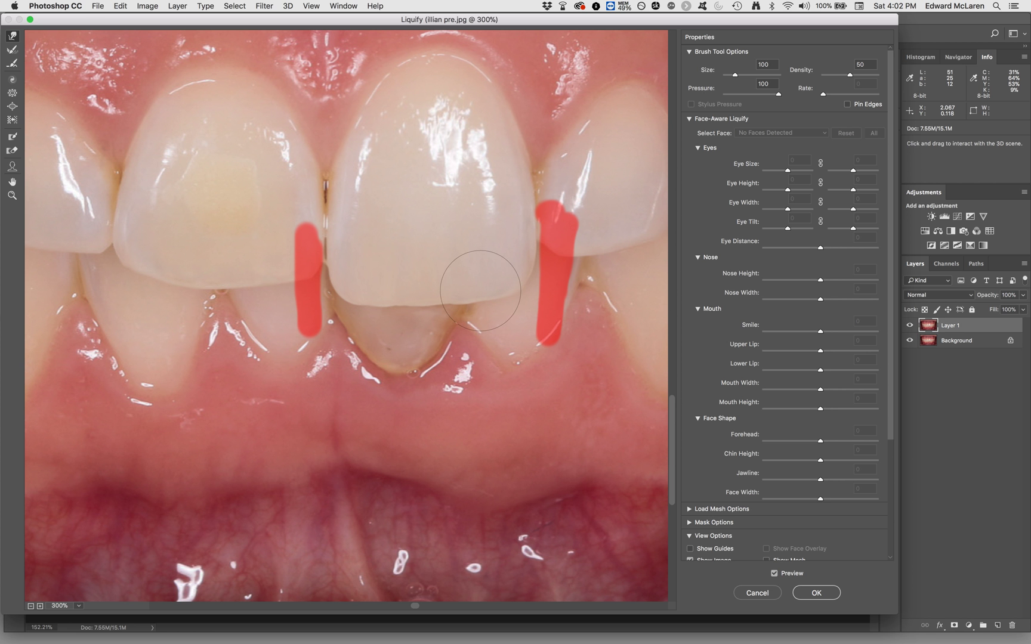
mouse_move(480, 291)
mouse_down()
mouse_move(434, 286)
mouse_move(430, 302)
mouse_move(389, 304)
mouse_move(471, 297)
mouse_move(496, 285)
mouse_move(490, 277)
mouse_move(477, 281)
mouse_move(492, 299)
mouse_move(490, 272)
mouse_move(439, 290)
mouse_move(445, 299)
mouse_move(368, 299)
mouse_move(374, 304)
mouse_up()
key(bracketleft)
key(bracketleft)
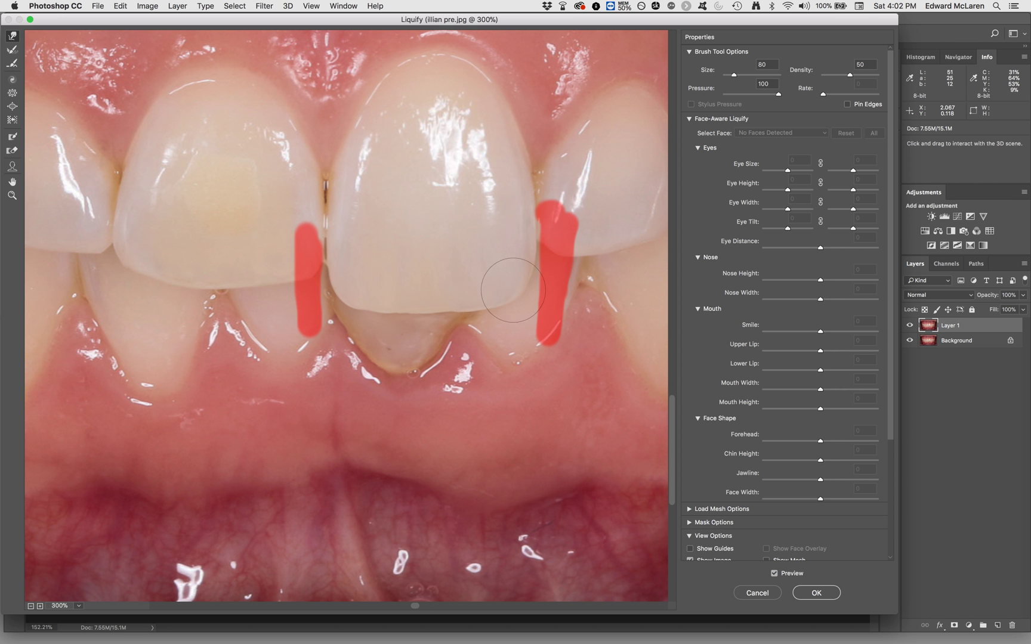
drag(510, 277, 409, 304)
key(Return)
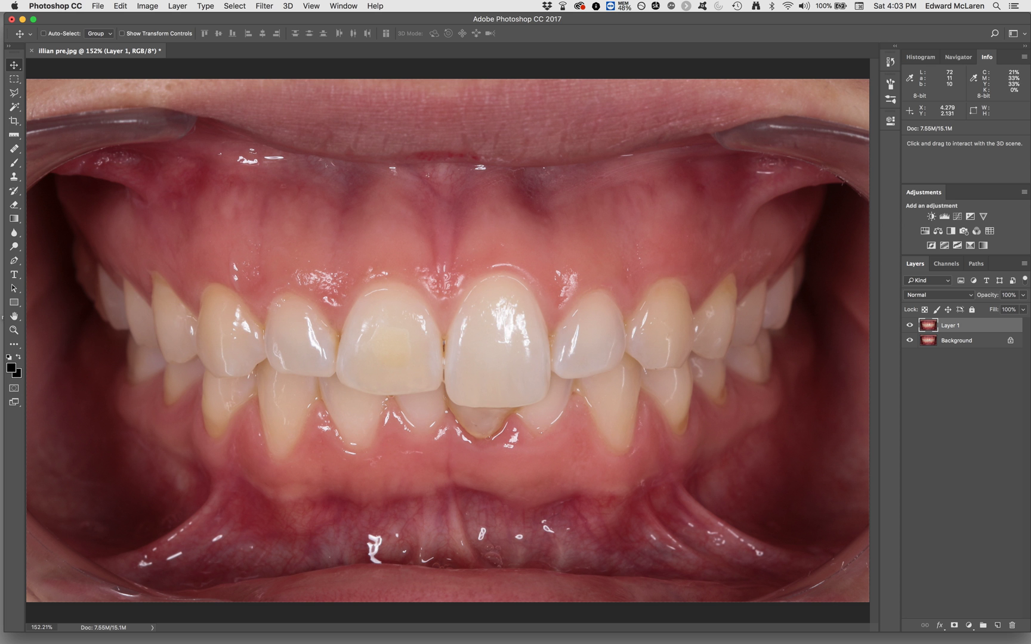
Step: Zoom in on the incisors, set Layer 1 opacity to 64%, and toggle its visibility to compare
key(z)
drag(500, 352, 515, 352)
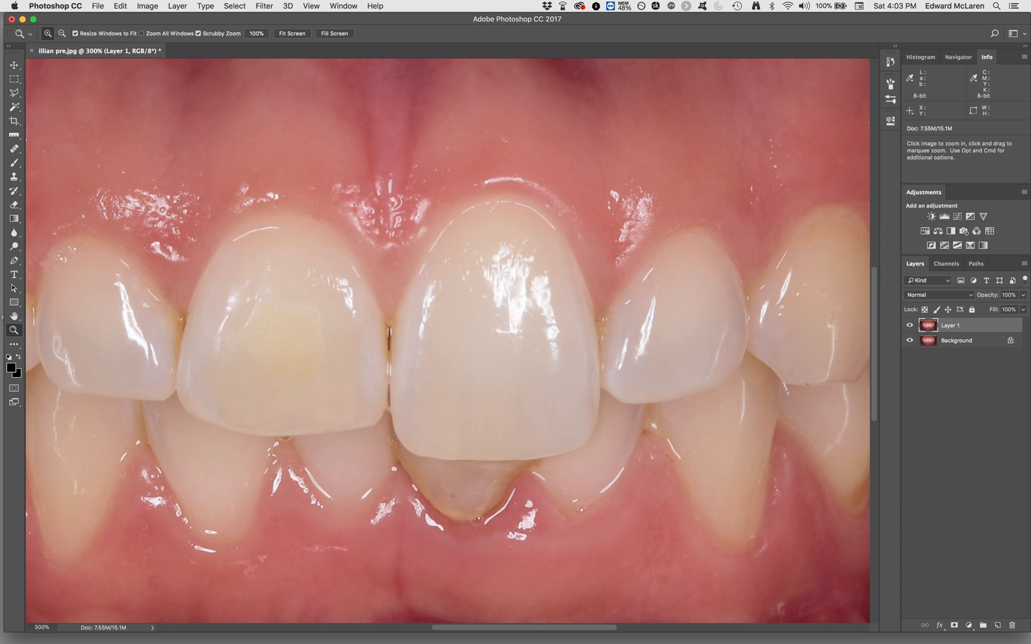
key(6)
key(4)
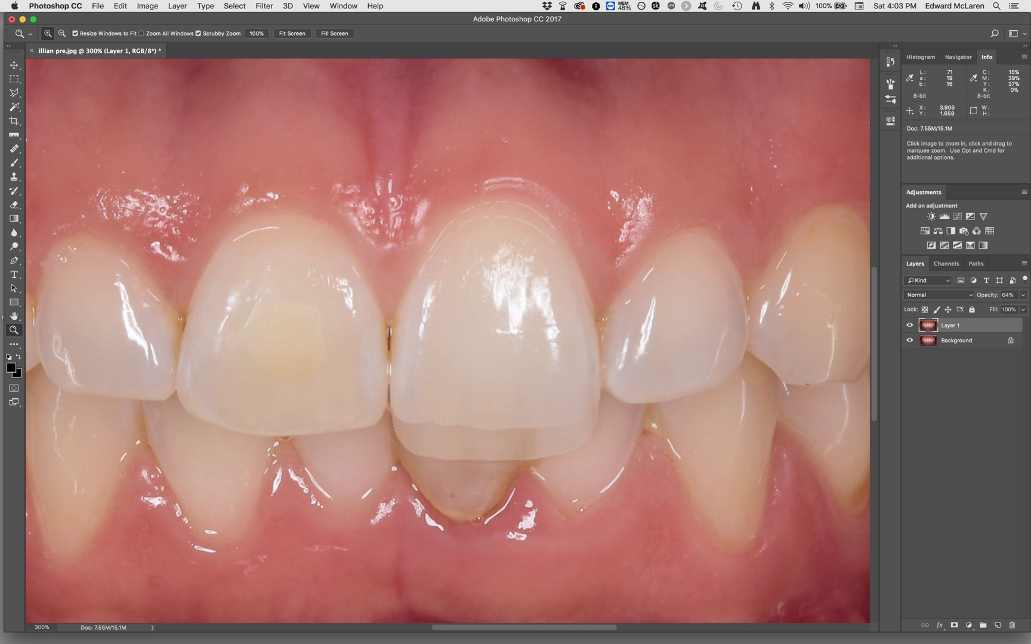
key(super+comma)
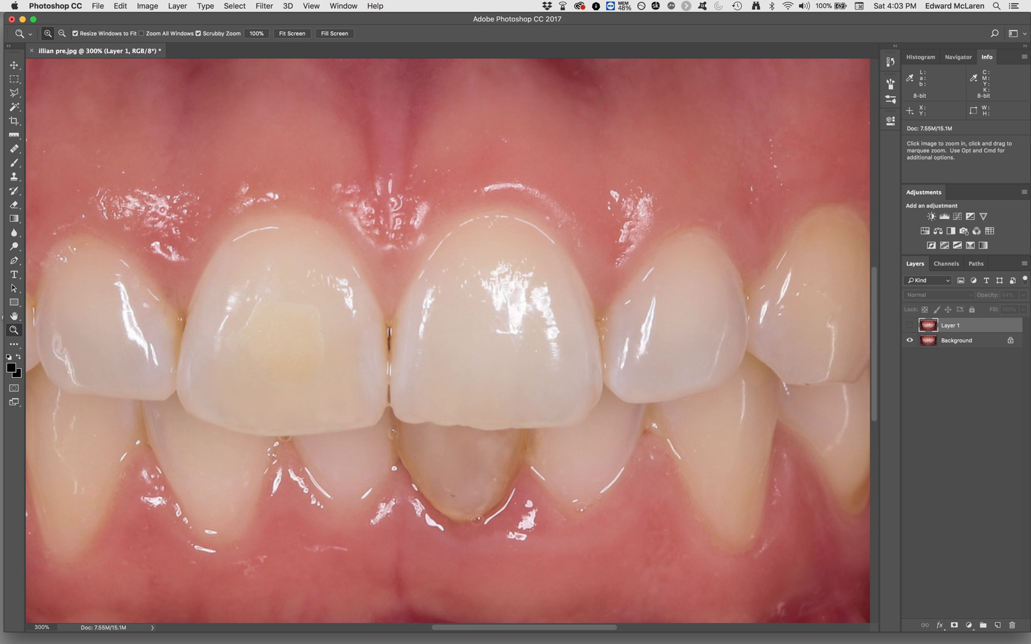
key(super+comma)
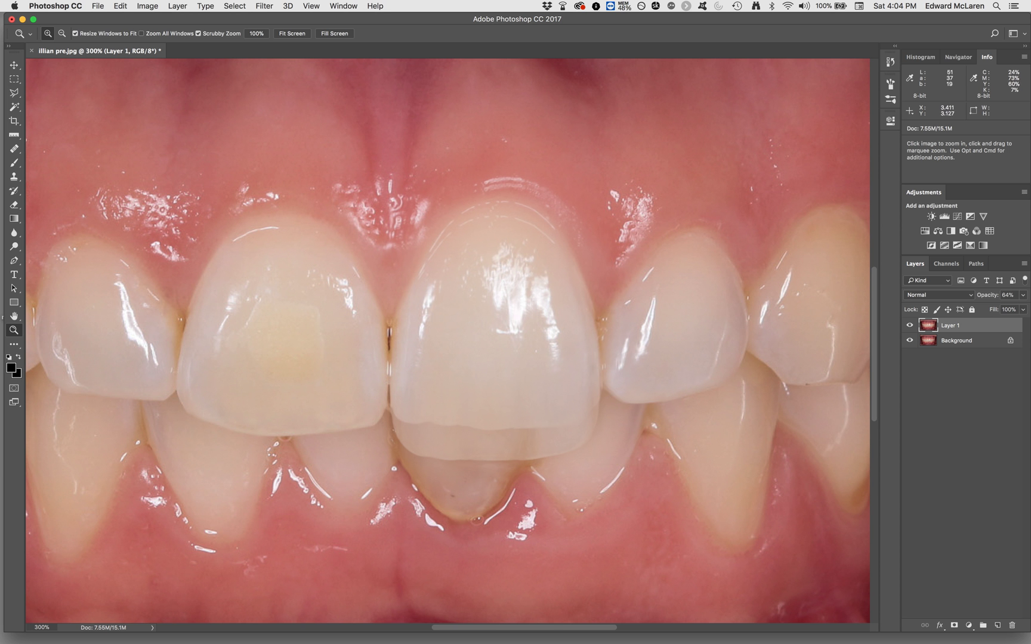
mouse_move(388, 634)
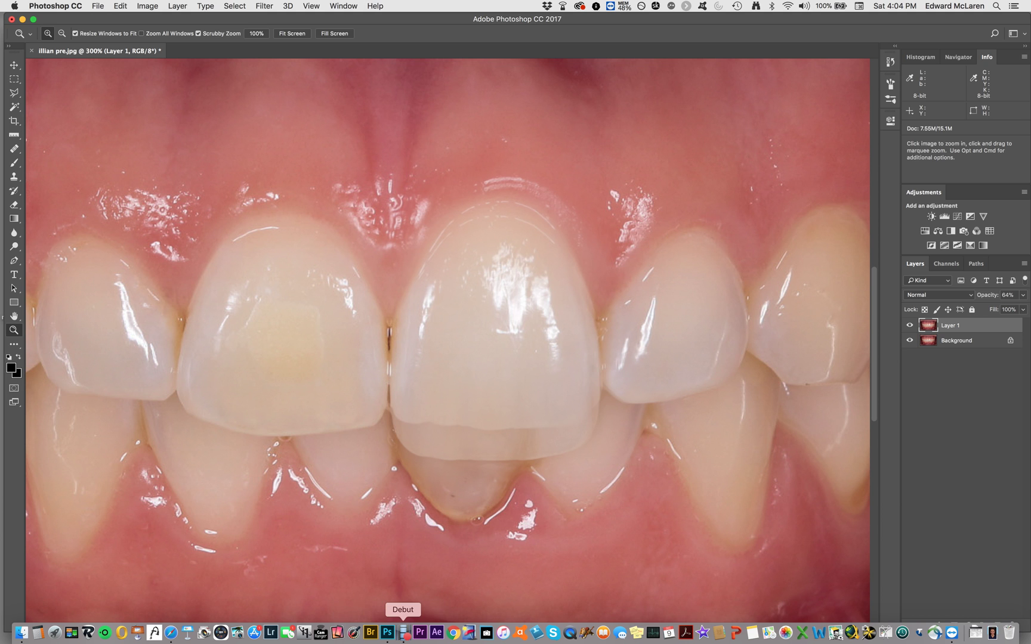